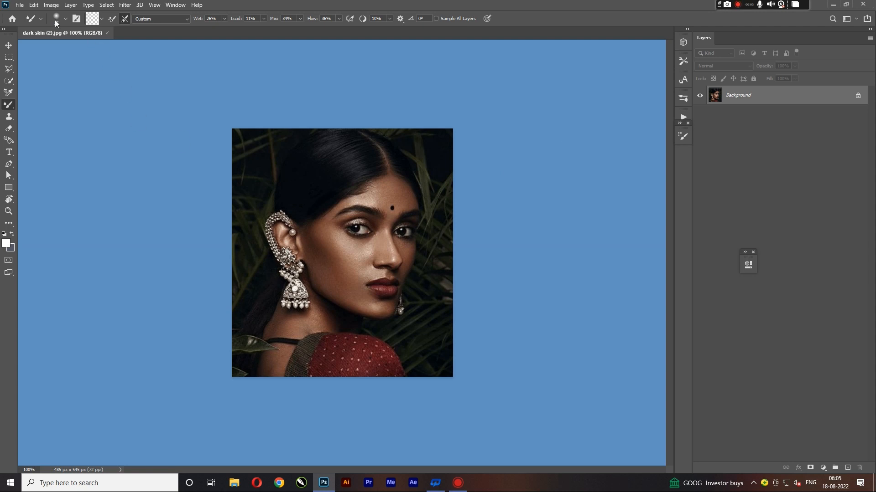
Step: Select the woman's face, ear and large earring with the Quick Selection tool
left_click(8, 81)
scroll(326, 279, "up", 4)
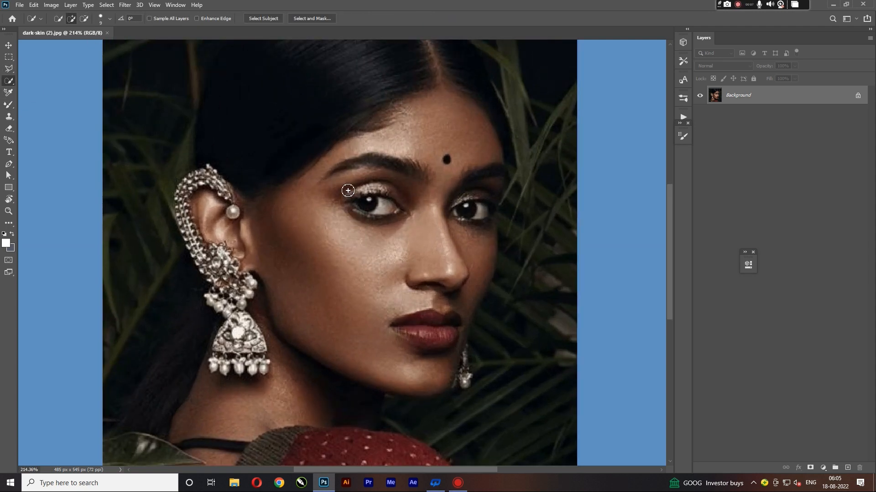
mouse_move(439, 119)
left_mouse_down()
mouse_move(416, 137)
mouse_move(444, 112)
mouse_move(467, 148)
mouse_move(451, 159)
mouse_move(372, 160)
mouse_move(293, 220)
mouse_move(275, 266)
mouse_move(370, 267)
mouse_move(446, 322)
mouse_move(445, 346)
left_mouse_up()
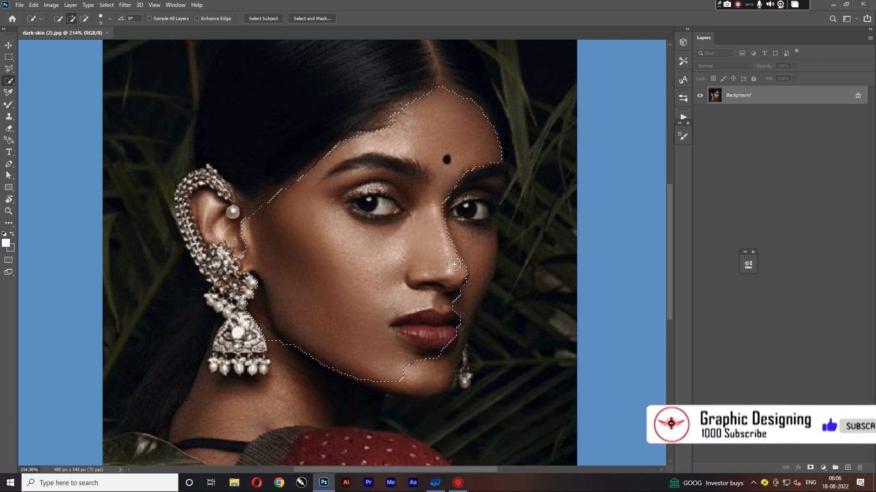
scroll(275, 295, "down", 5)
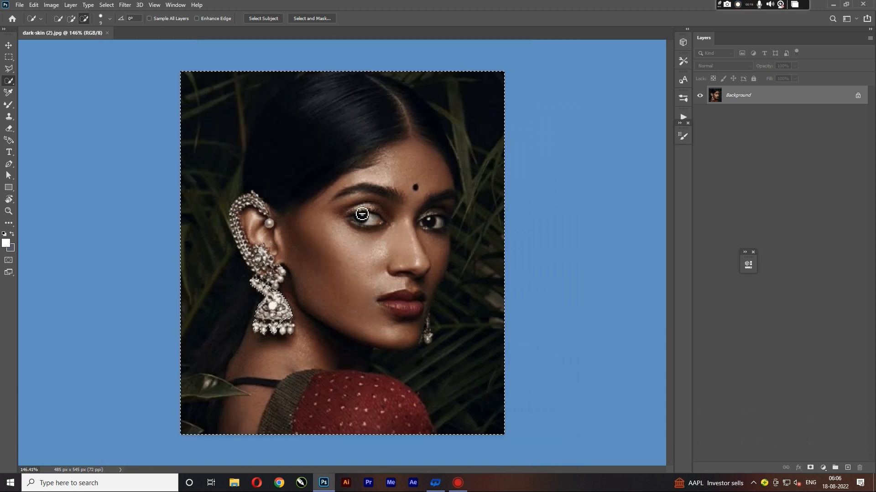
mouse_move(234, 108)
left_mouse_down()
mouse_move(227, 130)
mouse_move(280, 125)
mouse_move(456, 151)
mouse_move(475, 226)
mouse_move(467, 300)
mouse_move(455, 283)
mouse_move(449, 211)
mouse_move(450, 361)
mouse_move(441, 373)
mouse_move(362, 364)
mouse_move(376, 352)
mouse_move(369, 336)
mouse_move(361, 381)
mouse_move(250, 416)
mouse_move(231, 325)
left_mouse_up()
scroll(308, 204, "up", 5)
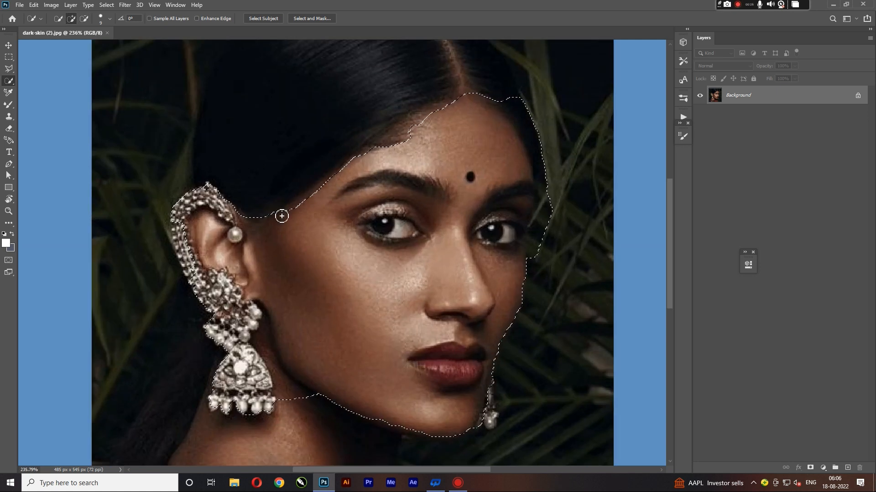
Step: Refine the face selection along the hairline, temple and far eyebrow, leaving out the hair and background leaves
left_click_drag(324, 190, 433, 117)
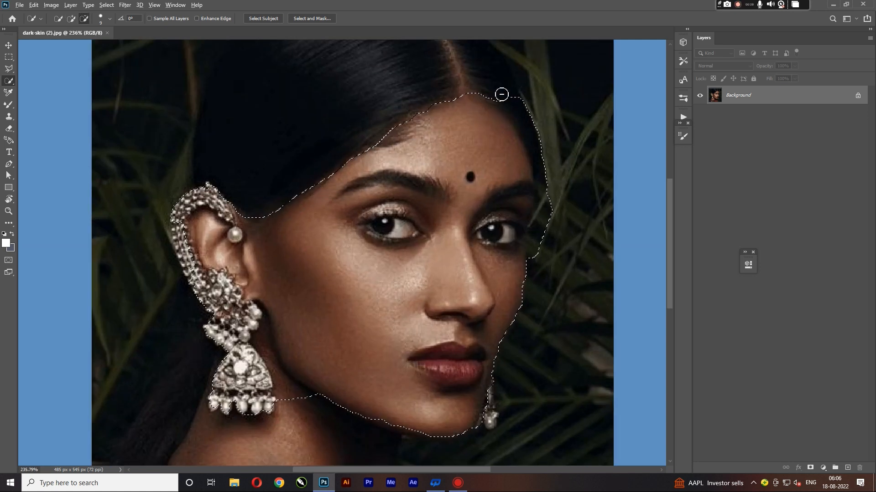
mouse_move(502, 92)
left_mouse_down()
mouse_move(546, 168)
mouse_move(551, 215)
left_mouse_up()
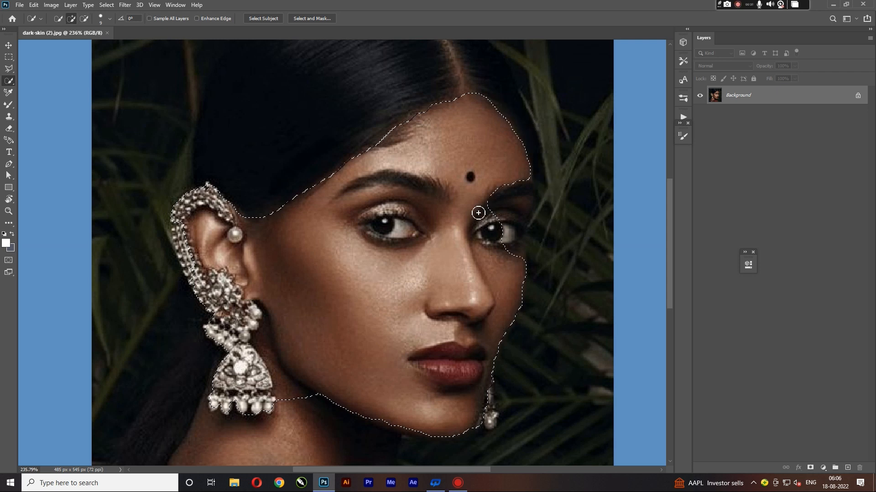
mouse_move(488, 181)
left_mouse_down()
mouse_move(514, 208)
mouse_move(515, 241)
mouse_move(543, 215)
mouse_move(539, 245)
mouse_move(539, 237)
left_mouse_up()
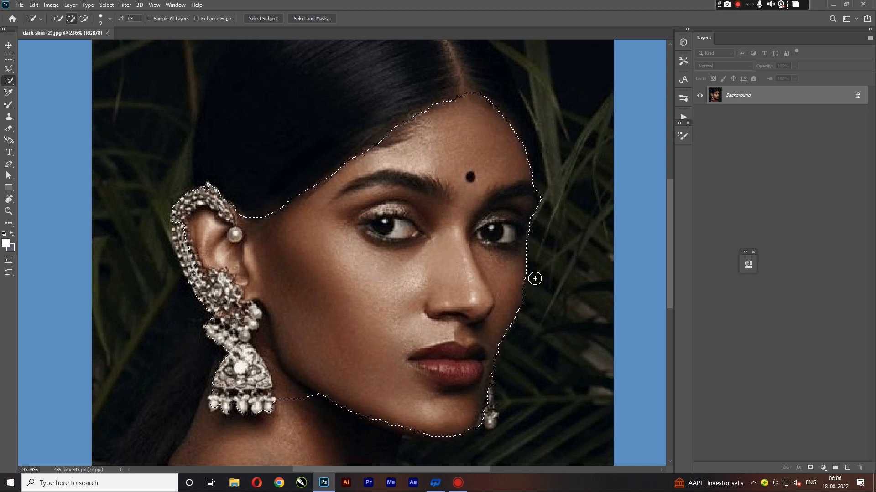
Step: Trim the selection along the chin and jaw so that it excludes the small hanging earring
scroll(529, 282, "down", 1)
scroll(434, 424, "down", 2)
scroll(434, 424, "up", 5)
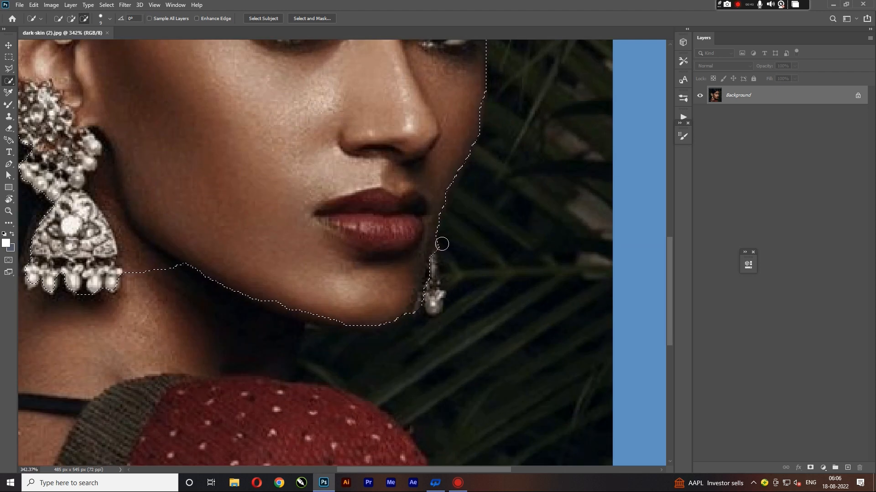
mouse_move(441, 244)
left_mouse_down()
mouse_move(433, 281)
mouse_move(388, 262)
mouse_move(400, 255)
mouse_move(398, 287)
mouse_move(420, 209)
mouse_move(397, 295)
mouse_move(368, 313)
mouse_move(309, 315)
mouse_move(403, 307)
mouse_move(393, 313)
left_mouse_up()
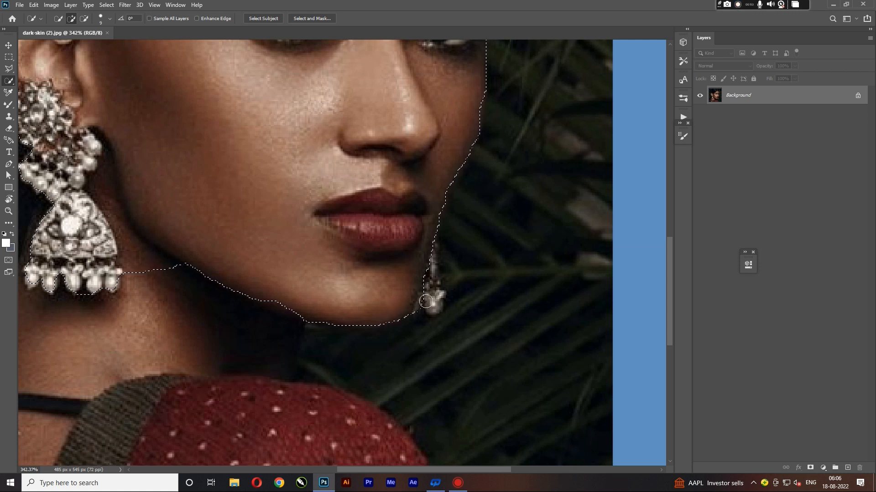
left_click(426, 305, "alt")
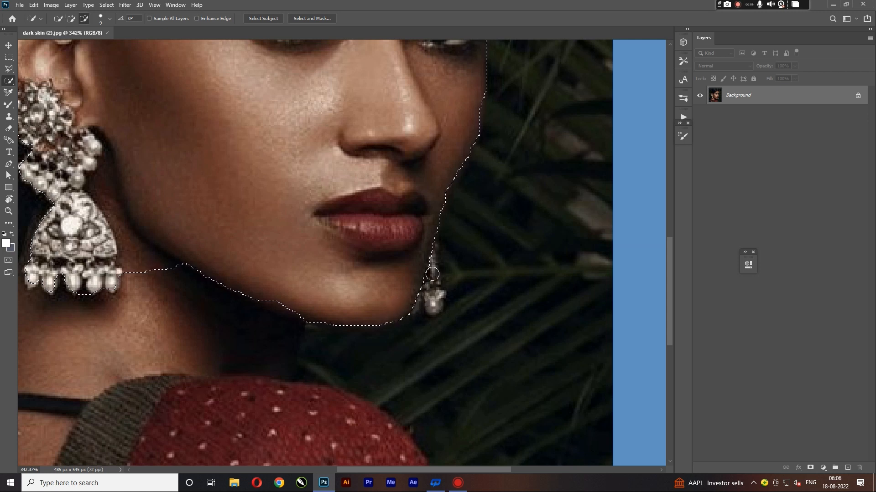
scroll(439, 270, "down", 4)
scroll(348, 315, "up", 4)
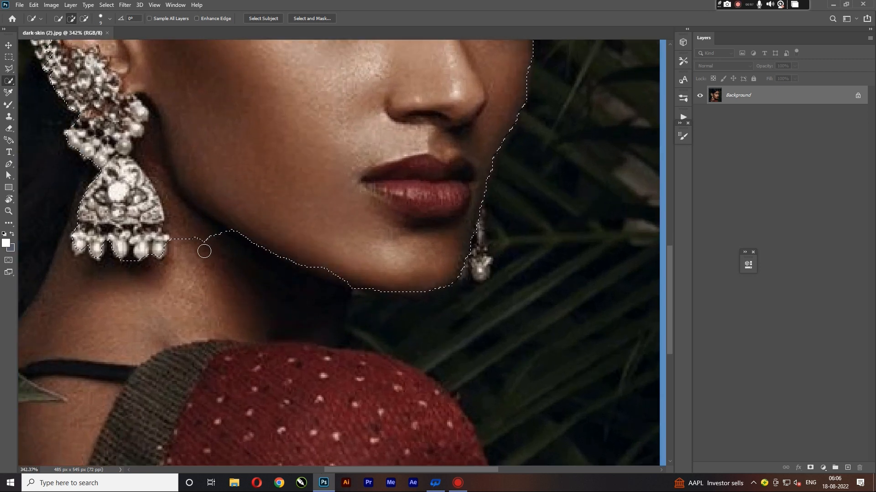
Step: Extend the selection over the neck down to the blouse and strap, and clean up its edge around the large earring
left_click_drag(202, 250, 225, 301)
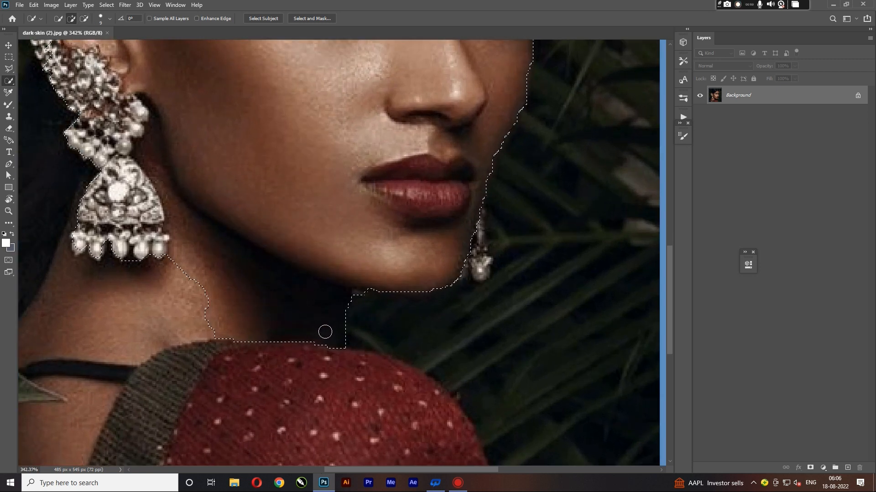
mouse_move(324, 332)
left_mouse_down()
mouse_move(231, 310)
mouse_move(108, 311)
mouse_move(99, 265)
mouse_move(71, 238)
mouse_move(84, 207)
left_mouse_up()
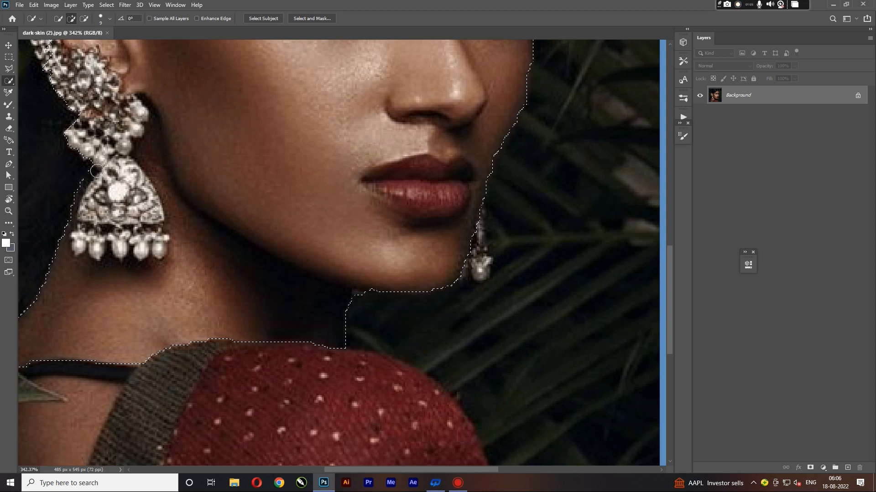
scroll(94, 181, "down", 3)
scroll(110, 173, "up", 3)
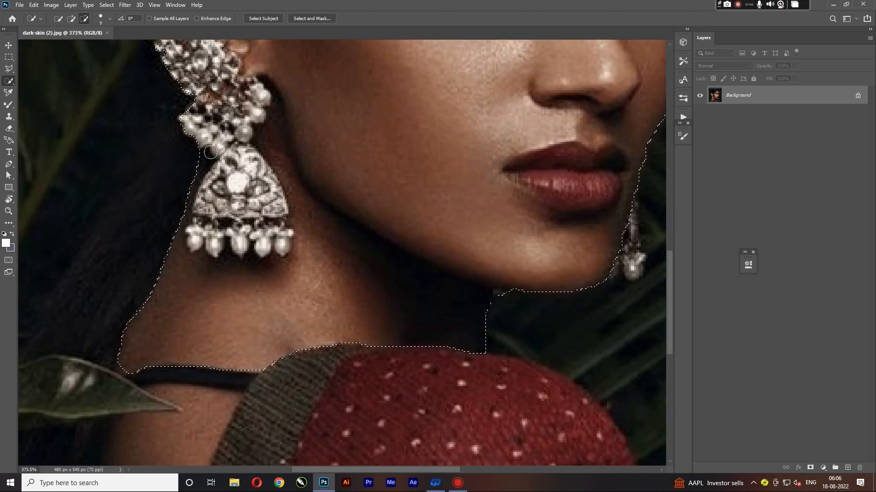
scroll(199, 160, "down", 3)
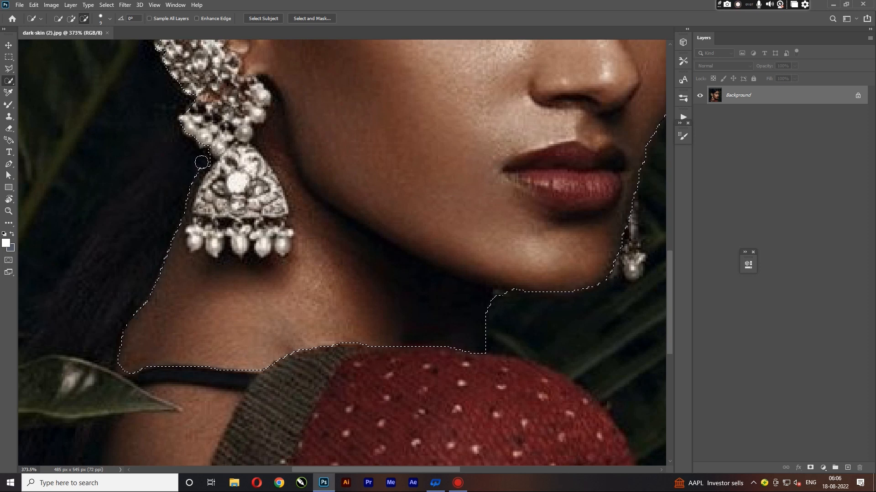
scroll(265, 196, "down", 2)
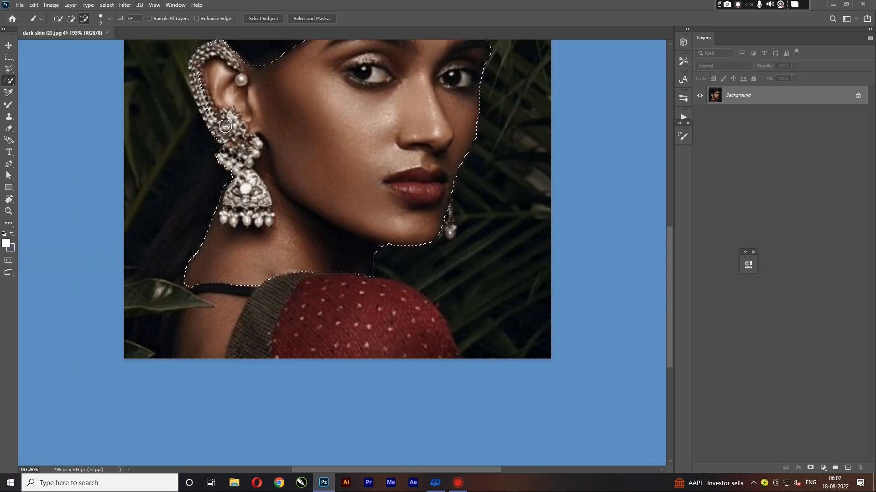
mouse_move(214, 54)
left_mouse_down()
mouse_move(195, 73)
mouse_move(214, 127)
mouse_move(199, 93)
mouse_move(201, 66)
left_mouse_up()
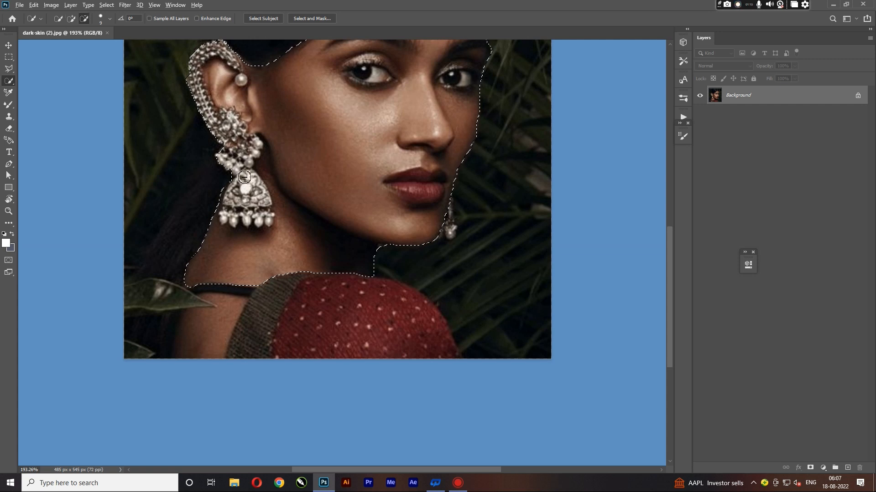
scroll(302, 221, "down", 3)
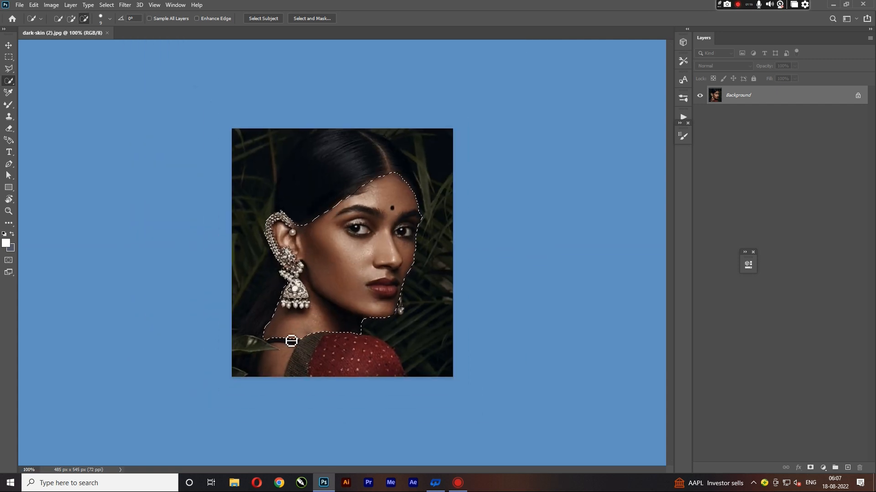
Step: Add the bare back below the black strap to the selection and trim off the dark background beside it
scroll(289, 338, "up", 6)
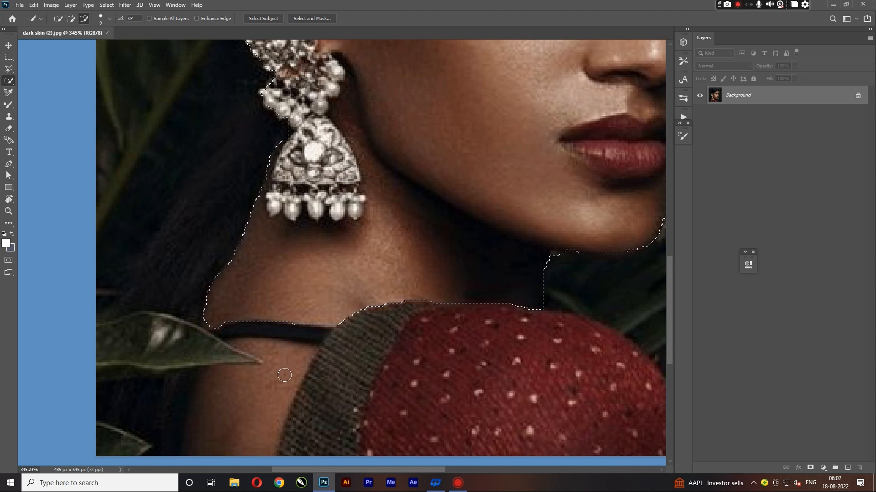
mouse_move(283, 366)
left_mouse_down()
mouse_move(259, 417)
mouse_move(230, 444)
mouse_move(211, 430)
mouse_move(296, 362)
mouse_move(255, 351)
mouse_move(235, 360)
mouse_move(239, 368)
left_mouse_up()
scroll(266, 307, "down", 5)
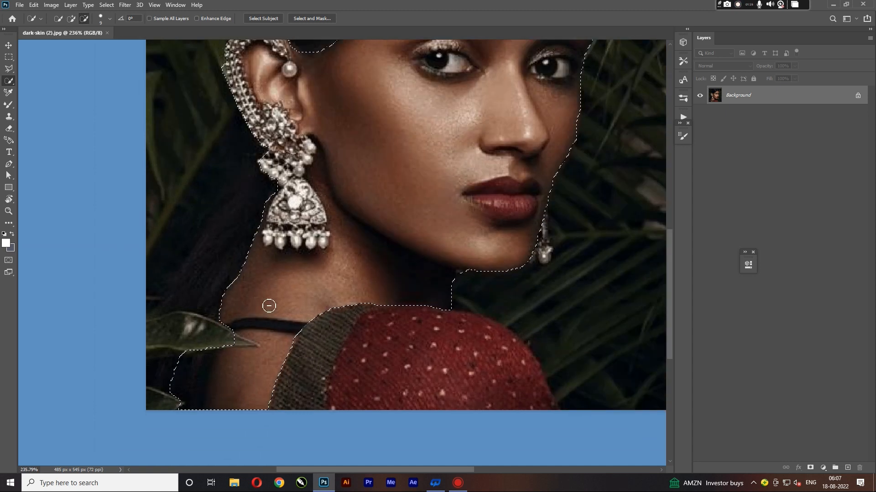
scroll(198, 412, "up", 4)
mouse_move(192, 338)
left_mouse_down()
mouse_move(192, 311)
mouse_move(180, 303)
mouse_move(191, 324)
mouse_move(192, 381)
mouse_move(178, 383)
left_mouse_up()
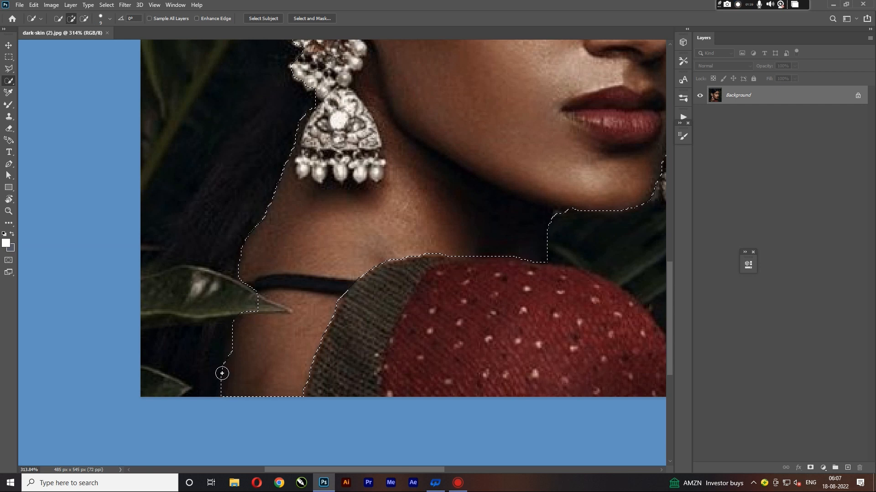
scroll(221, 372, "down", 8)
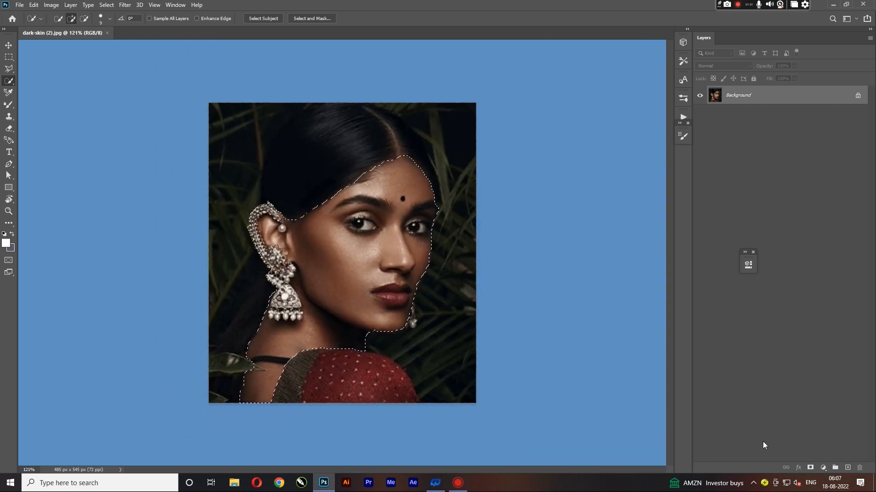
Step: Brighten the selected skin with a Levels adjustment layer, setting midtones to 1.31 and the white input level to 196
left_click(823, 468)
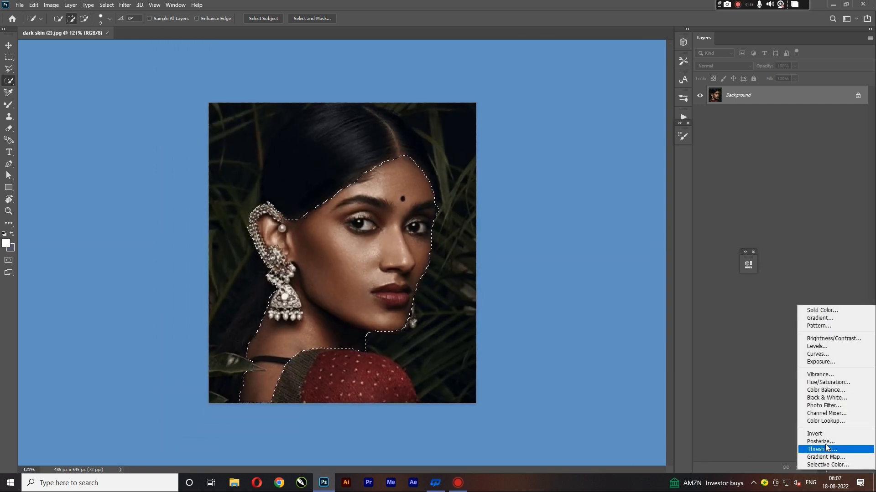
left_click(816, 346)
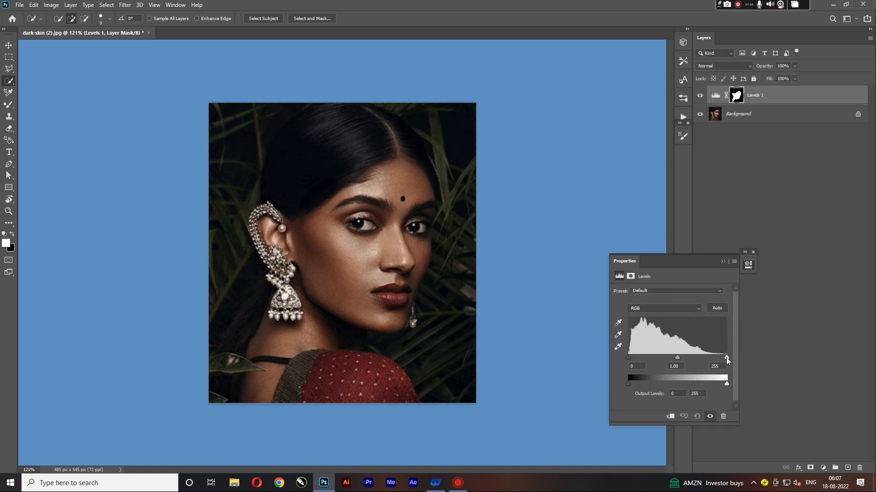
left_click_drag(726, 358, 658, 357)
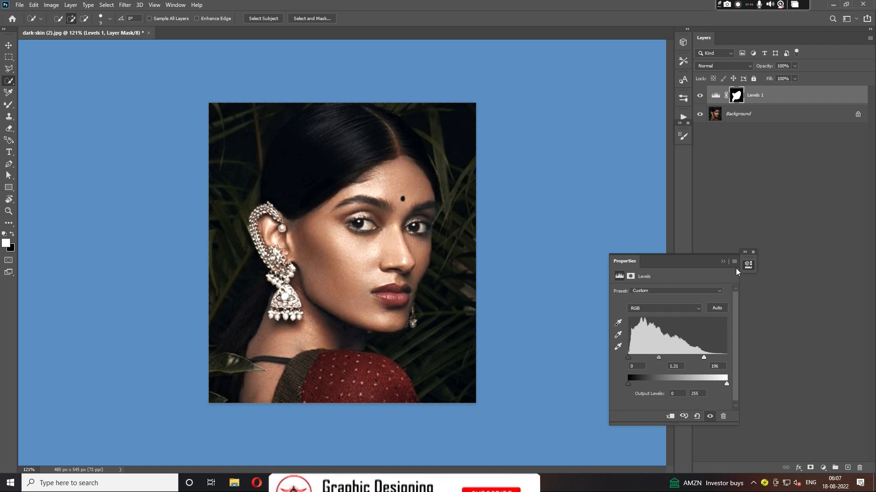
left_click(721, 261)
scroll(369, 254, "down", 5)
scroll(370, 254, "up", 6)
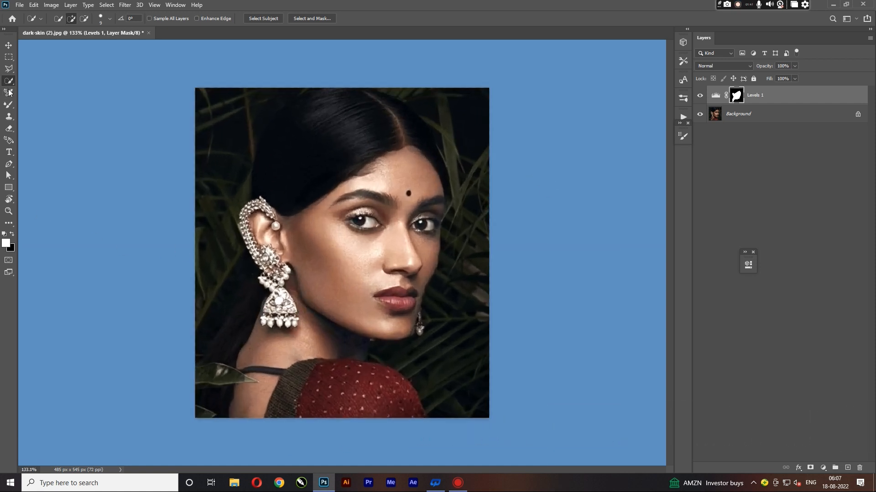
Step: Set the Mixer Brush wetness to 16% and duplicate the Background layer
left_click(8, 106)
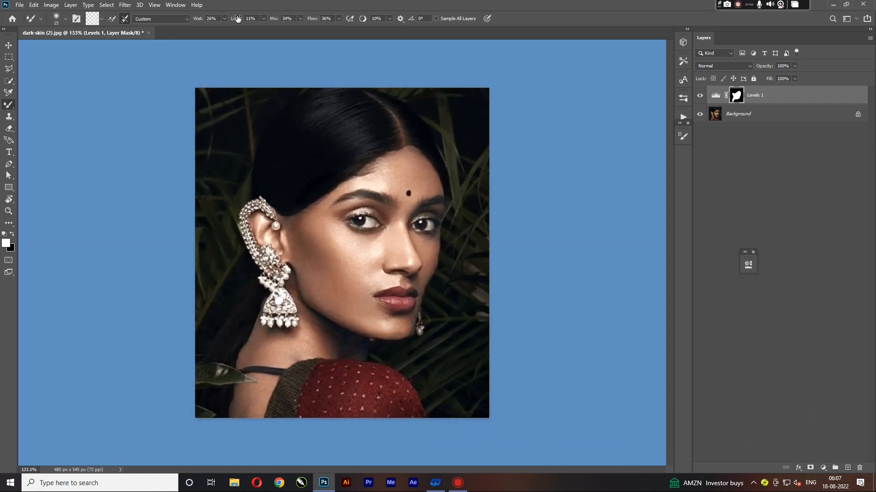
left_click(224, 18)
left_click_drag(223, 29, 220, 30)
left_click_drag(772, 118, 848, 468)
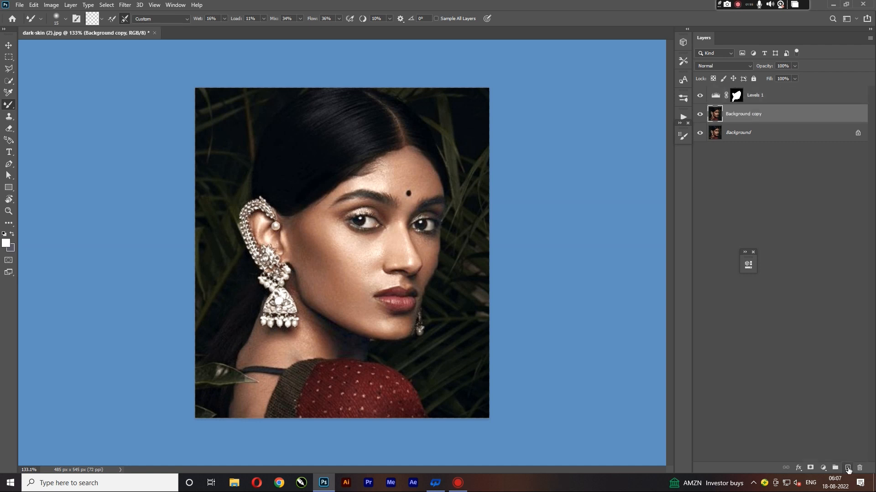
Step: Smooth the skin of the near cheek, temple and area beside the mouth with the Mixer Brush at size 50
scroll(318, 258, "up", 5)
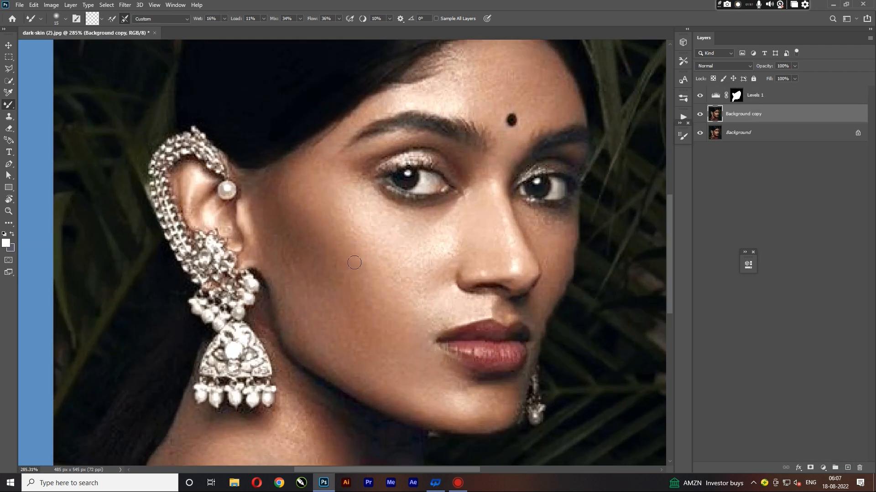
scroll(343, 232, "up", 2)
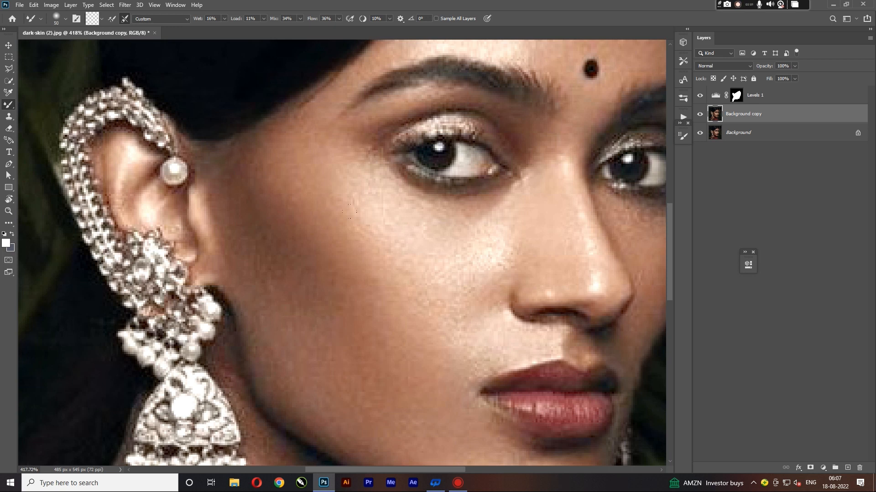
left_click_drag(397, 294, 360, 200)
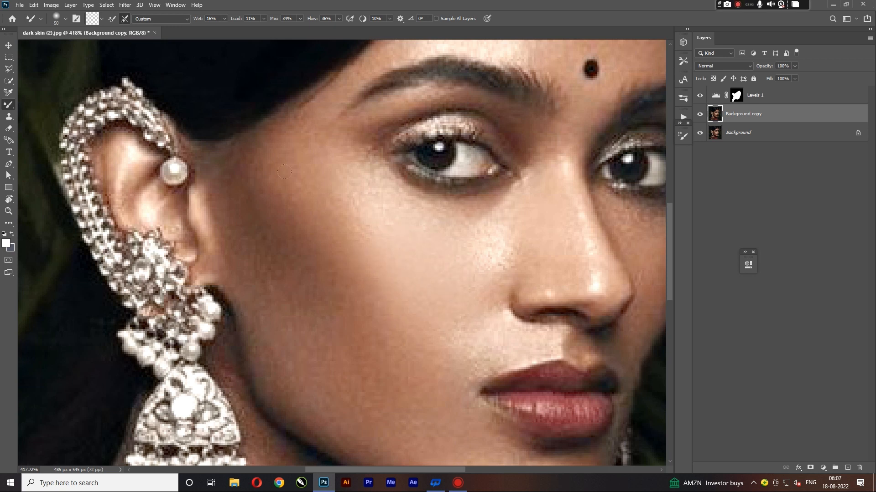
left_click_drag(232, 202, 305, 322)
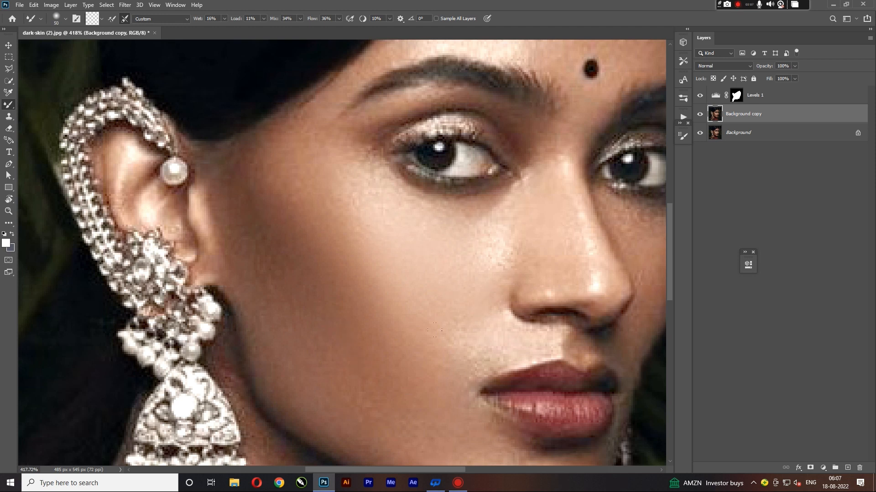
left_click_drag(434, 330, 477, 382)
scroll(423, 382, "down", 5)
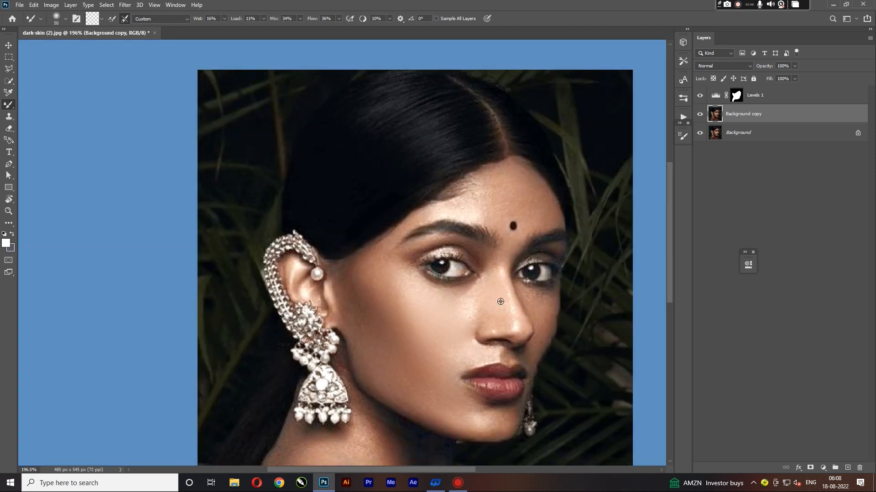
Step: Reduce the Mixer Brush size to 30 and smooth the forehead, softening the dark bindi between the eyebrows
scroll(500, 299, "up", 4)
key("bracketleft")
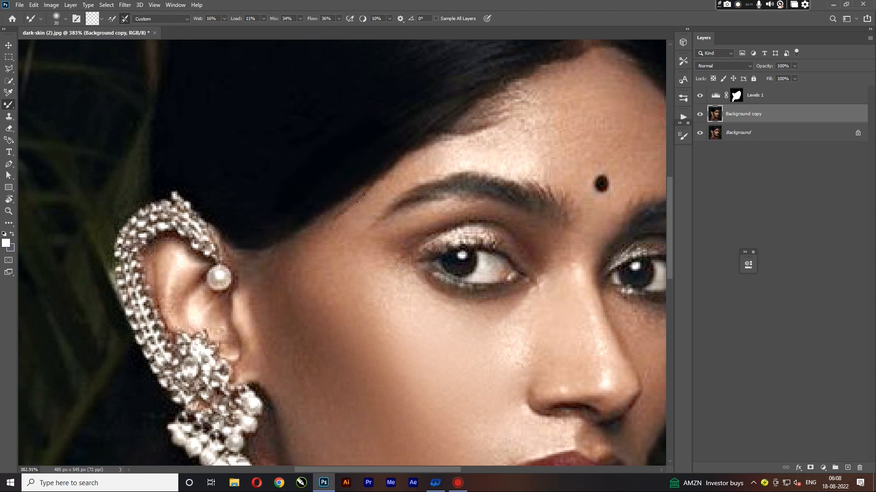
key("bracketleft")
key("bracketleft")
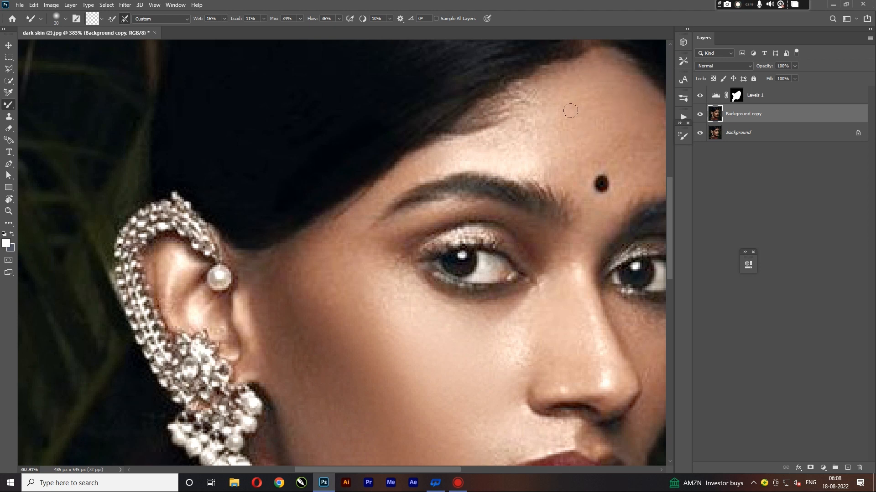
left_click(601, 183)
Step: Smooth the skin around the near nostril and the near temple beside the ear with the Mixer Brush
scroll(462, 184, "down", 4)
scroll(596, 168, "up", 3)
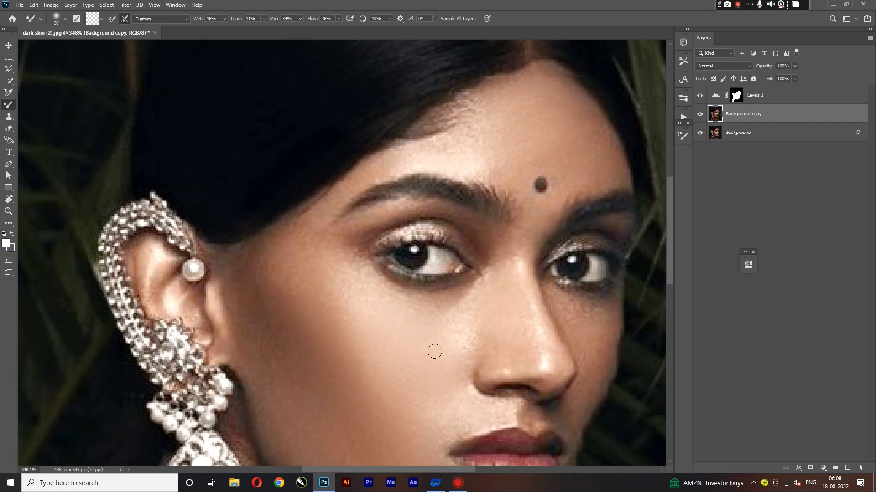
left_click_drag(514, 384, 490, 384)
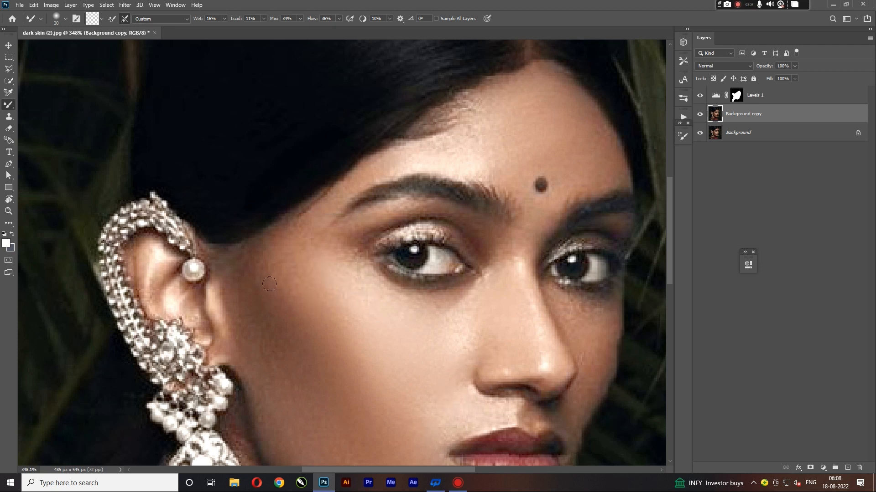
left_click_drag(269, 284, 235, 289)
Step: Examine the smoothed face, lips and neck both close up and across the whole portrait
scroll(293, 316, "down", 11)
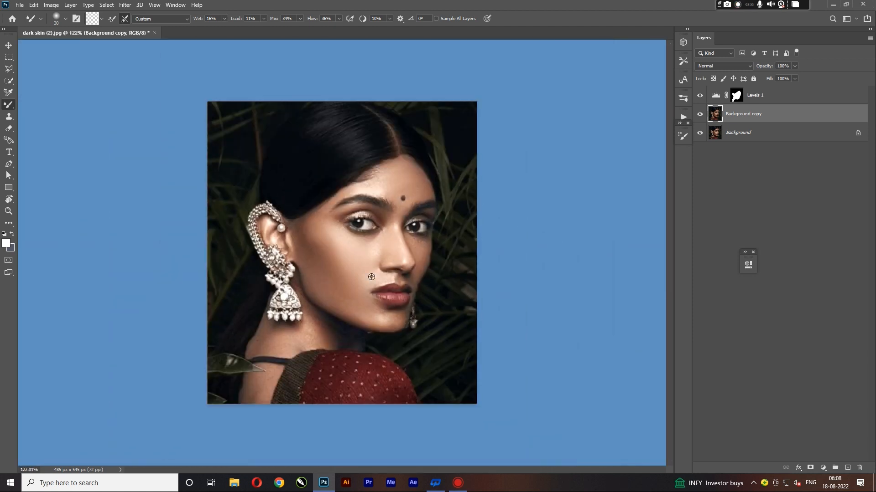
scroll(331, 275, "up", 7)
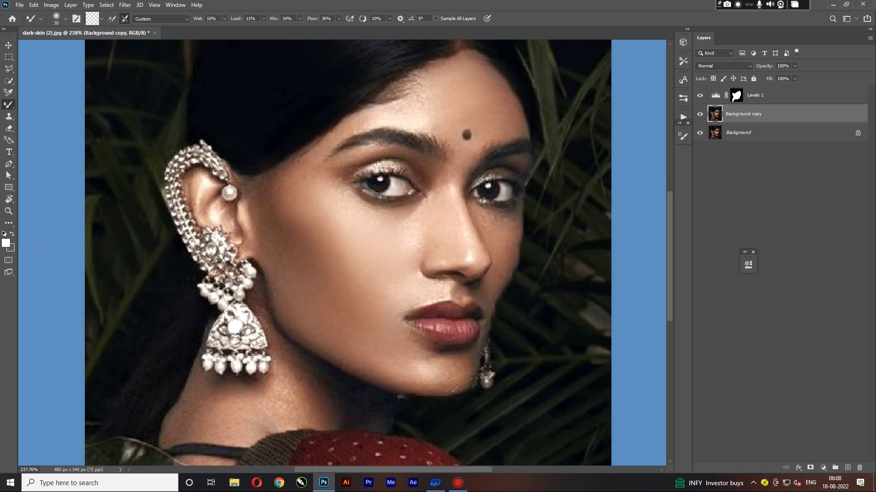
scroll(470, 289, "up", 6)
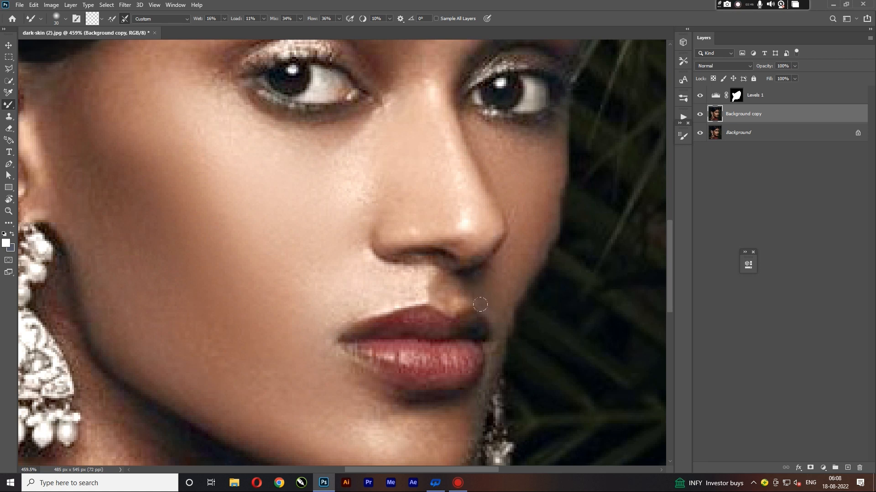
scroll(452, 431, "down", 9)
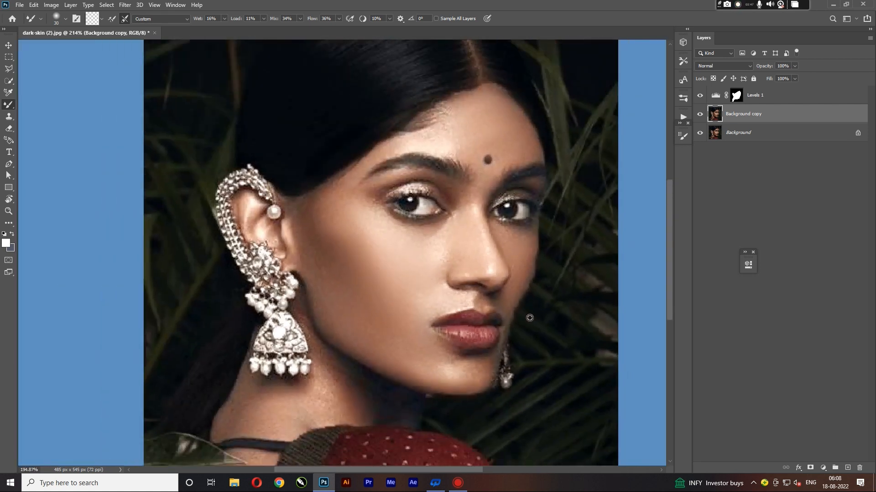
scroll(398, 387, "down", 3)
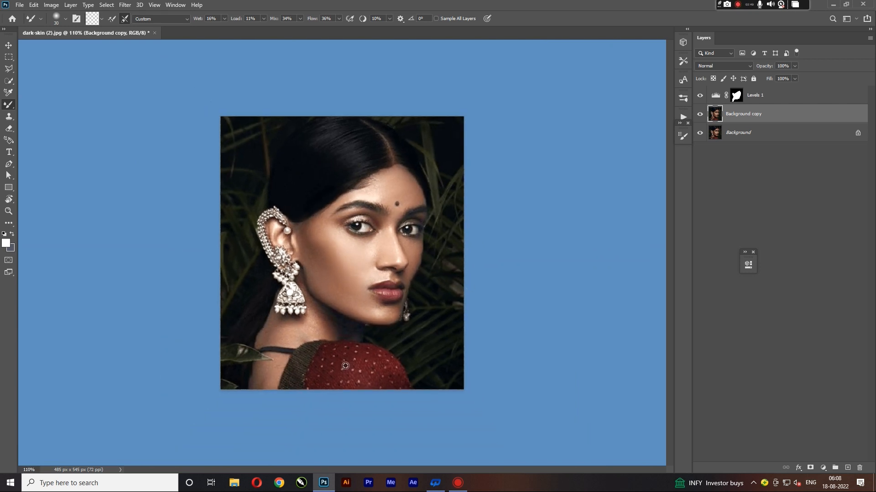
scroll(331, 352, "up", 6)
scroll(286, 338, "up", 2)
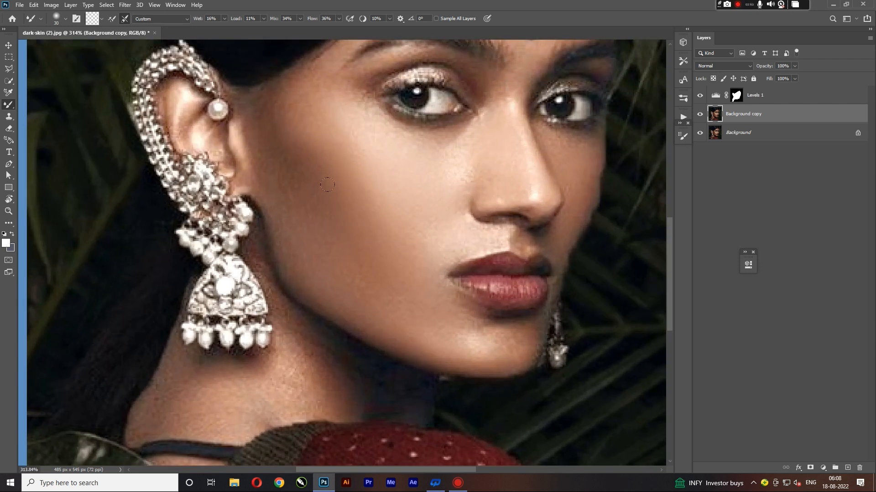
Step: Smooth the front of the neck between the jaw and the red blouse with size 30 Mixer Brush strokes
scroll(269, 385, "up", 1)
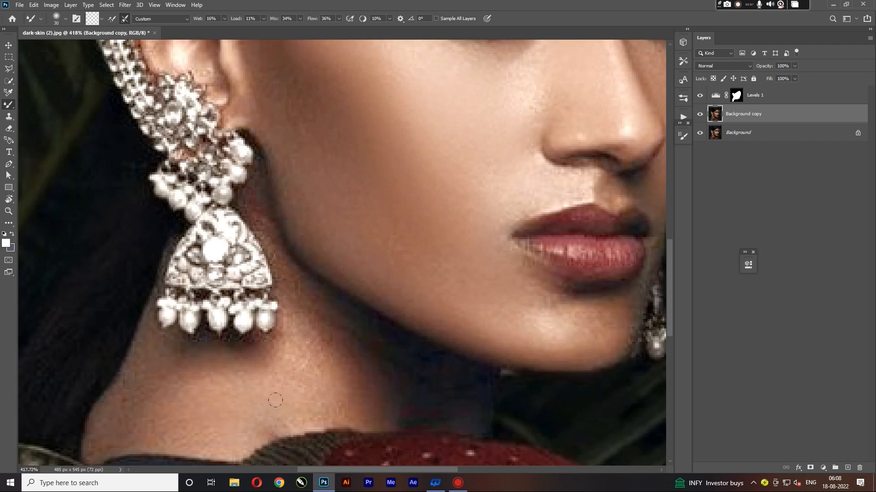
mouse_move(275, 400)
left_mouse_down()
mouse_move(374, 391)
mouse_move(269, 386)
mouse_move(443, 400)
mouse_move(369, 413)
mouse_move(466, 397)
mouse_move(314, 398)
mouse_move(420, 401)
mouse_move(336, 370)
mouse_move(435, 390)
mouse_move(396, 361)
left_mouse_up()
mouse_move(320, 370)
left_mouse_down()
mouse_move(555, 378)
mouse_move(337, 363)
mouse_move(354, 355)
mouse_move(458, 355)
mouse_move(242, 353)
mouse_move(456, 372)
mouse_move(296, 377)
mouse_move(512, 385)
mouse_move(367, 392)
mouse_move(516, 411)
mouse_move(405, 395)
mouse_move(502, 395)
left_mouse_up()
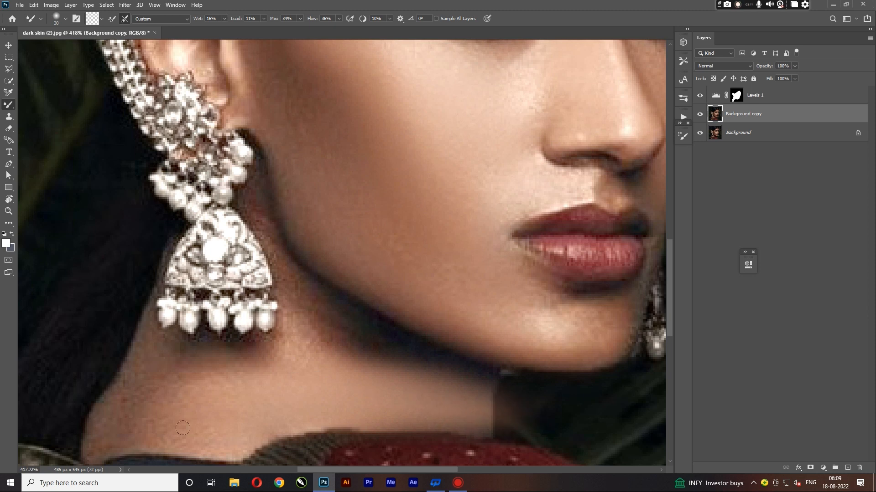
Step: Smooth the back of the neck out to the hair edge and the skin directly beneath the earring pearls
mouse_move(183, 428)
left_mouse_down()
mouse_move(139, 433)
mouse_move(144, 415)
left_mouse_up()
left_click_drag(66, 415, 89, 433)
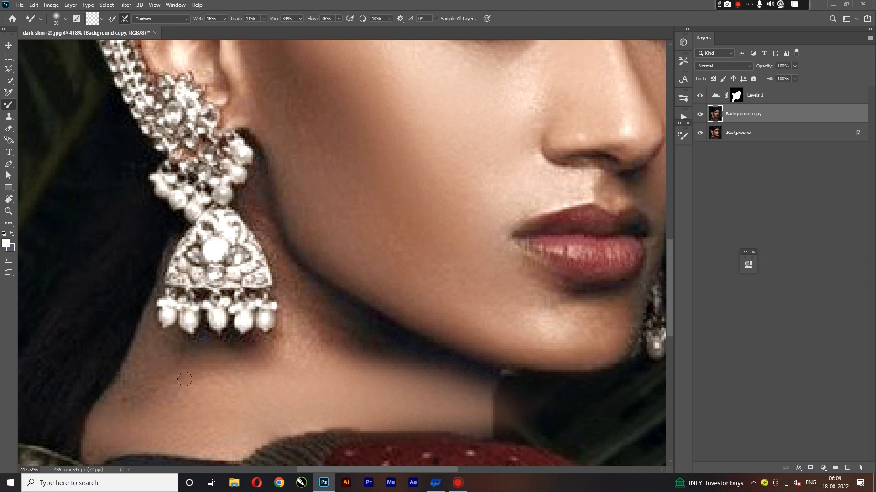
left_click_drag(162, 395, 92, 394)
left_click_drag(199, 373, 98, 392)
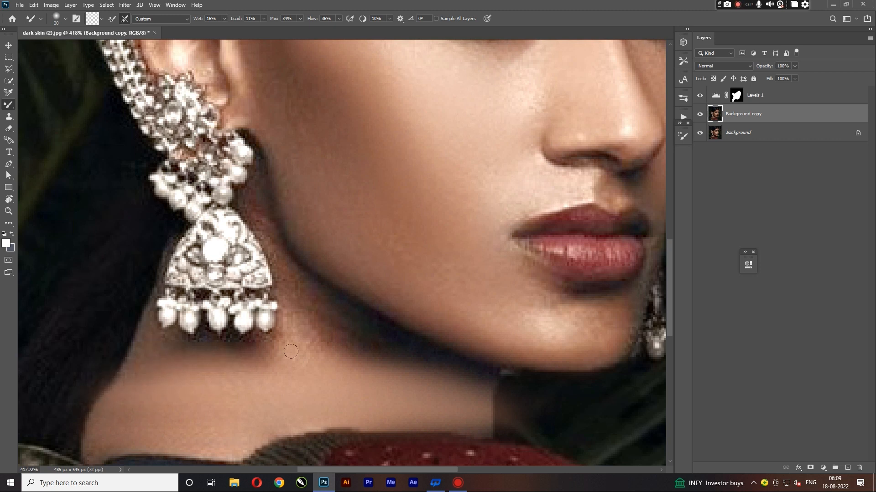
left_click_drag(273, 351, 240, 358)
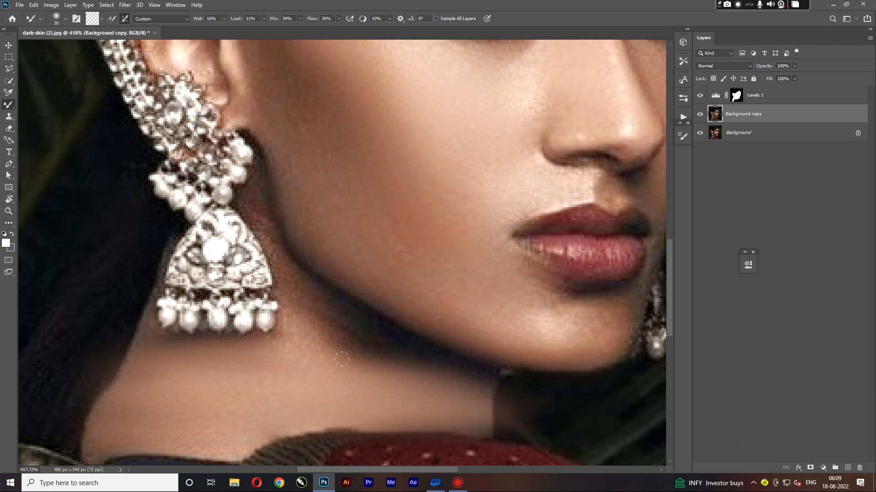
Step: Blend the dark shadow under the jawline into the smoothed neck skin
left_click_drag(343, 341, 356, 353)
left_click(374, 345)
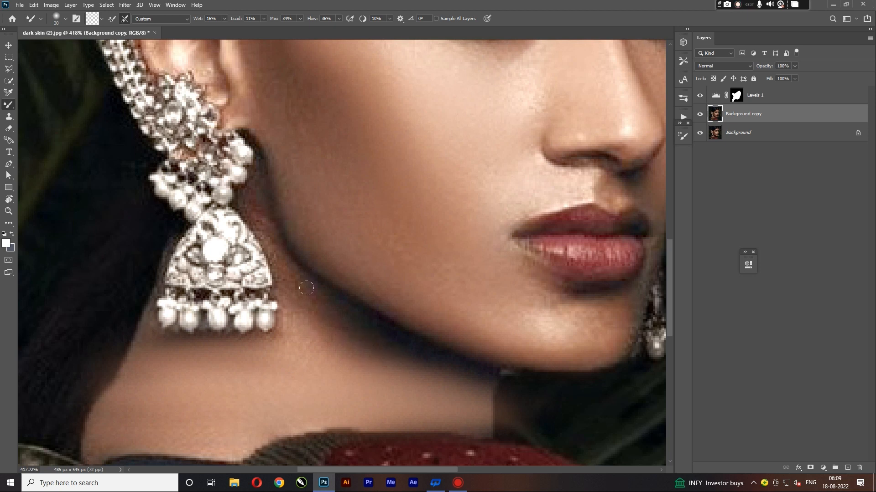
mouse_move(310, 336)
left_mouse_down()
mouse_move(485, 382)
mouse_move(325, 327)
mouse_move(396, 337)
left_mouse_up()
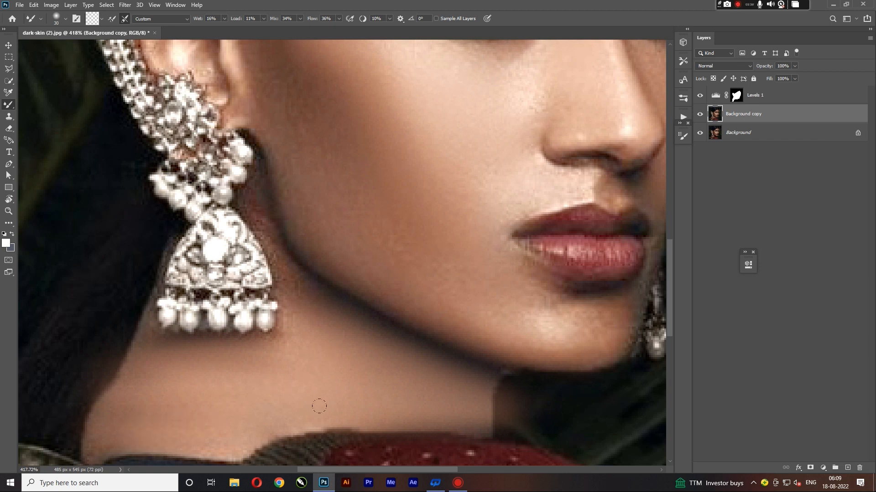
key("ctrl+0")
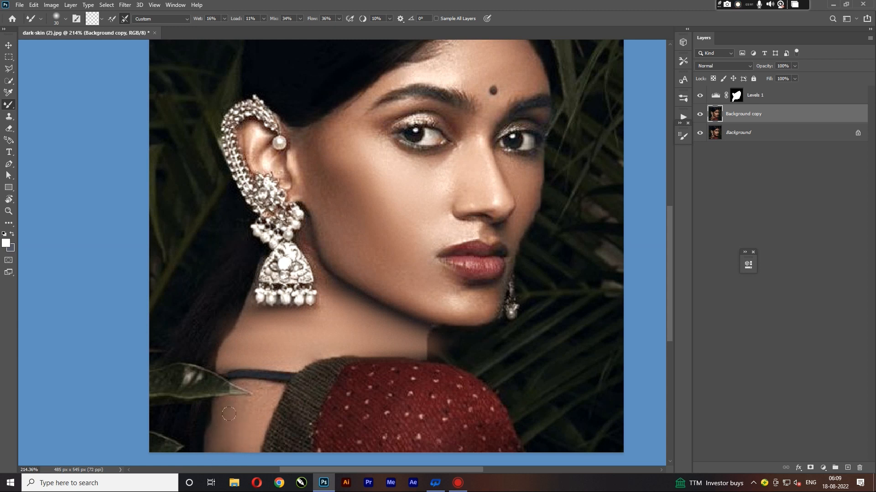
Step: Set the Mixer Brush wetness to 62% and soften the hairline along both sides of the forehead
scroll(249, 401, "up", 3)
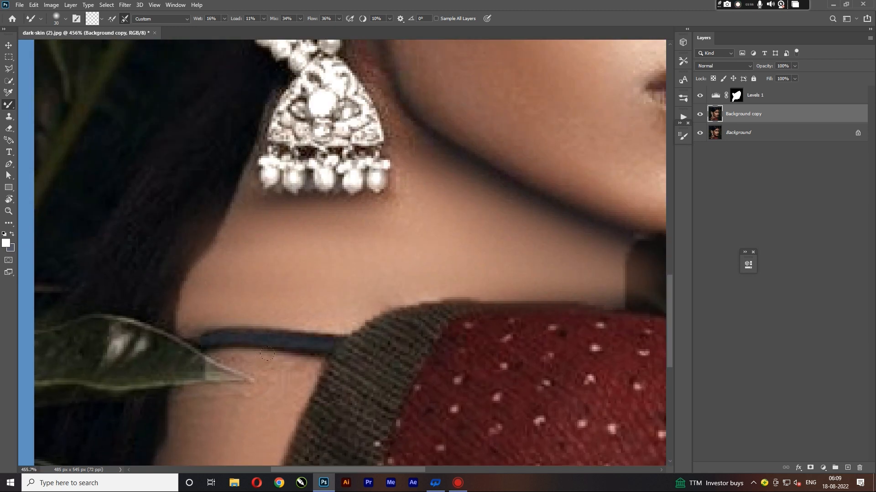
scroll(293, 383, "down", 10)
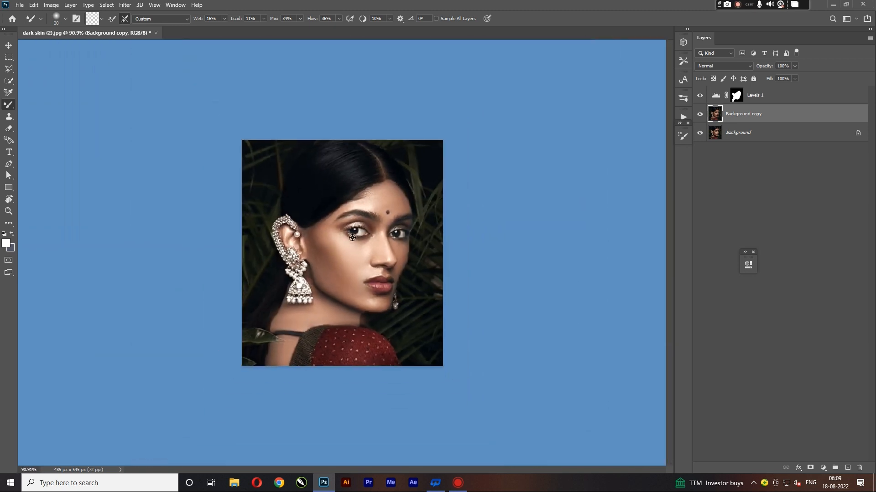
scroll(385, 164, "up", 8)
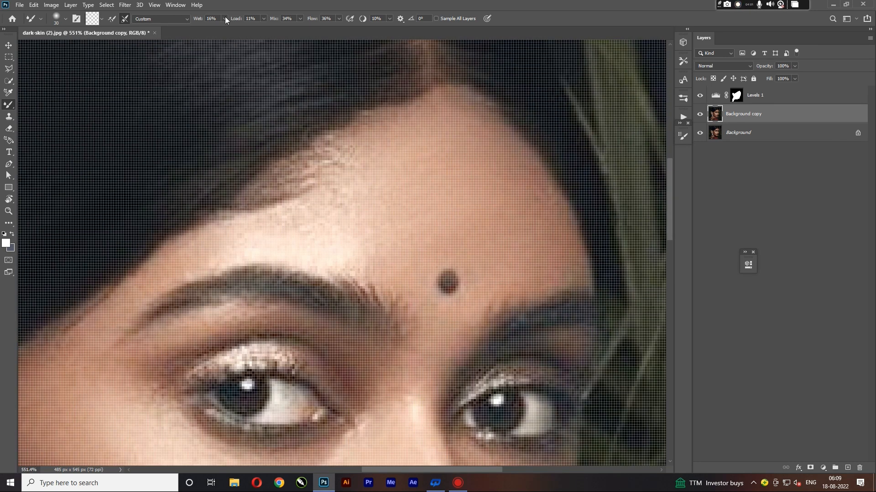
left_click(225, 19)
left_click(424, 77)
left_click_drag(449, 95, 579, 159)
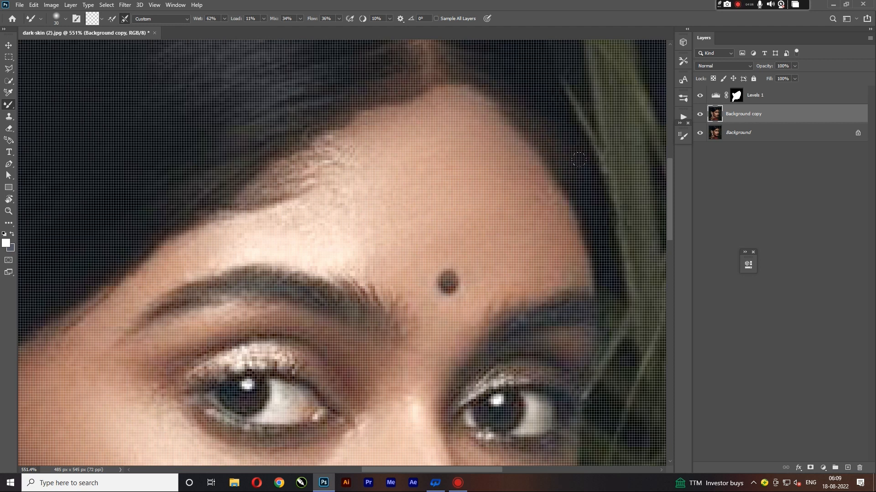
left_click_drag(544, 187, 611, 287)
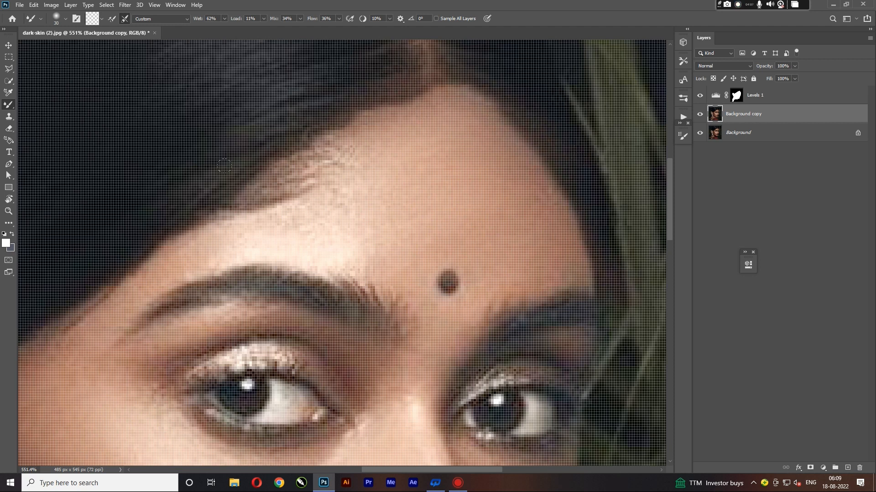
mouse_move(261, 195)
left_mouse_down()
mouse_move(130, 245)
mouse_move(99, 269)
left_mouse_up()
Step: Examine the blended hairline, face and neck both close up and across the whole portrait
scroll(332, 235, "down", 4)
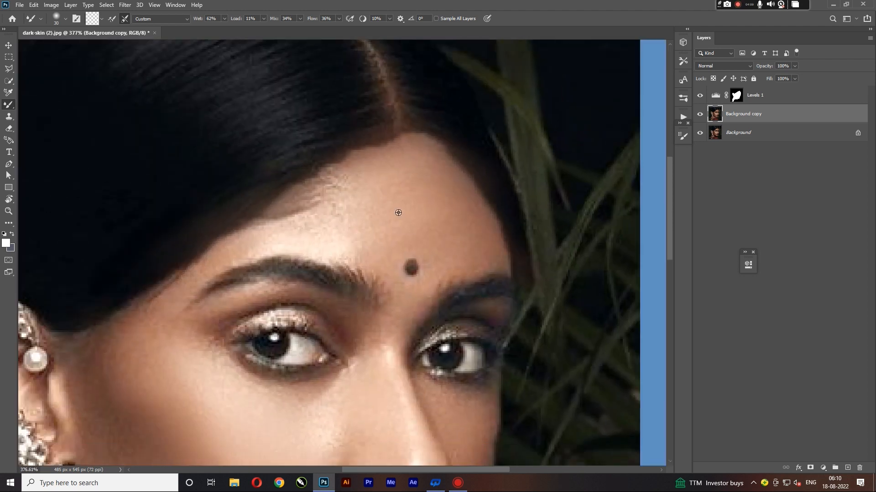
scroll(398, 213, "down", 3)
scroll(200, 278, "up", 4)
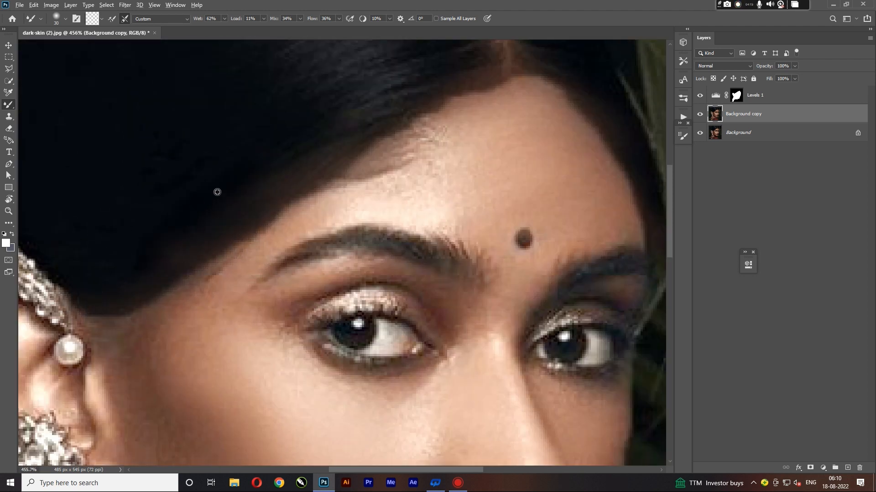
scroll(215, 190, "down", 10)
scroll(370, 355, "up", 3)
scroll(289, 309, "down", 6)
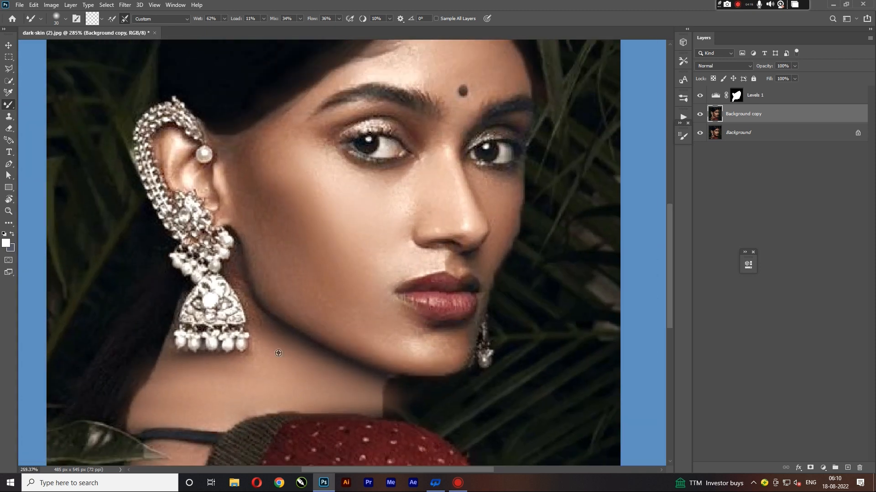
scroll(345, 256, "down", 1)
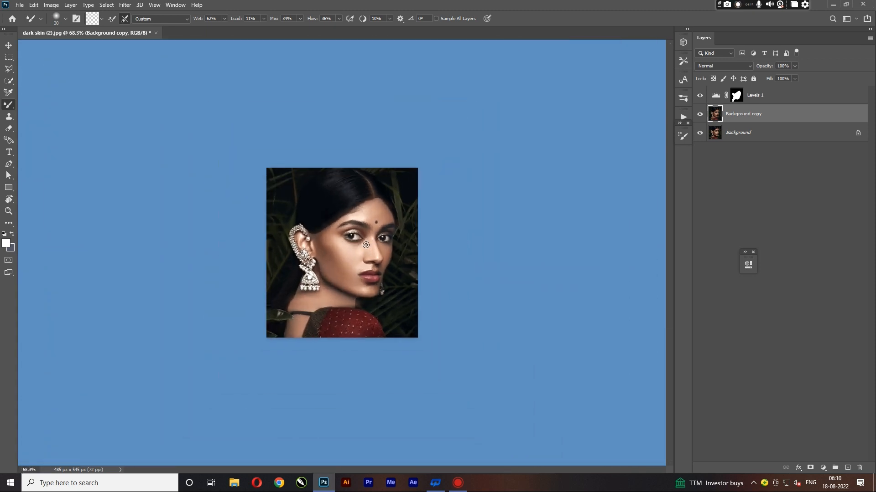
scroll(342, 255, "up", 4)
scroll(471, 305, "up", 2)
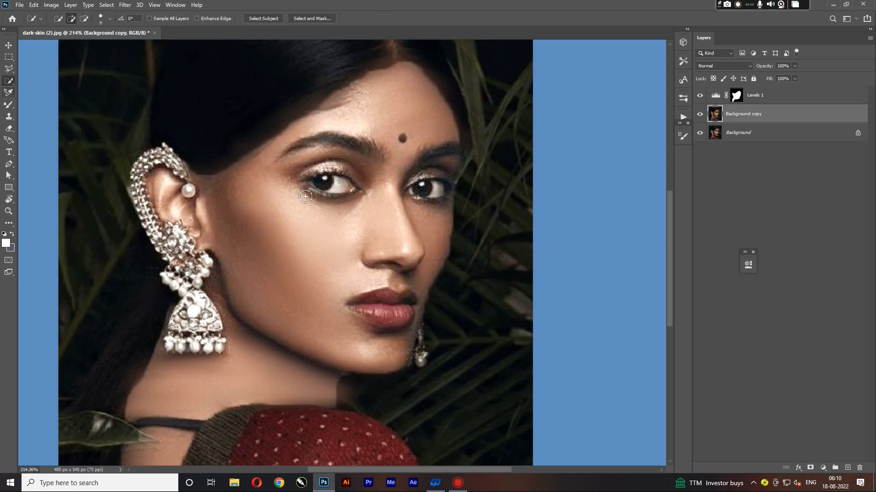
Step: Select the upper lip with the Quick Selection tool
left_click(8, 80)
scroll(439, 301, "up", 1)
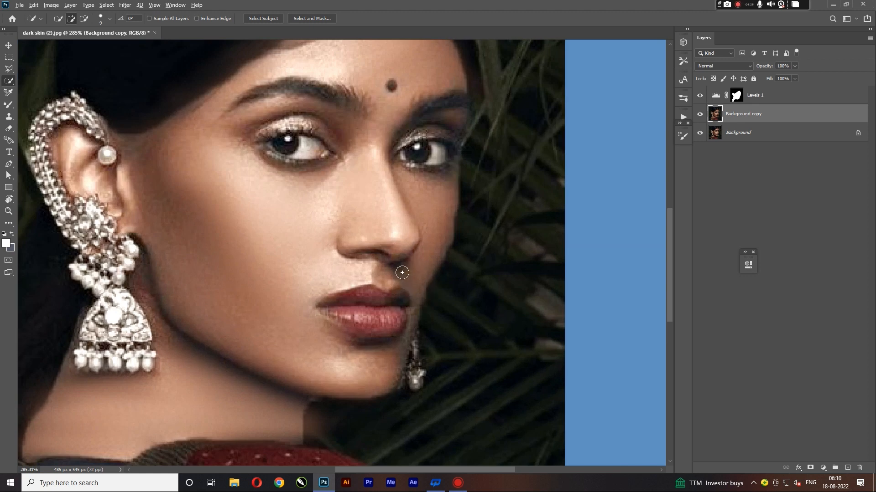
scroll(400, 271, "up", 1)
mouse_move(314, 308)
left_mouse_down()
mouse_move(301, 310)
mouse_move(397, 306)
left_mouse_up()
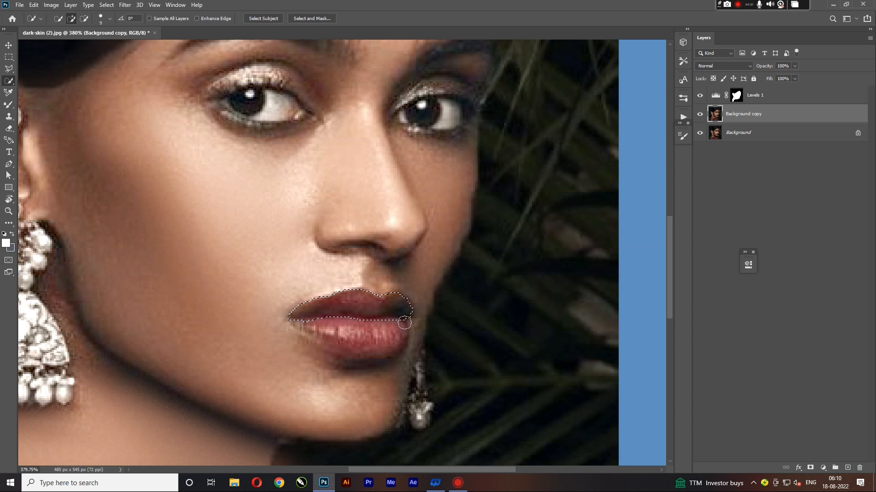
Step: Recolour the selected upper lip with a Hue/Saturation adjustment layer, using hue -13 and saturation +80
scroll(404, 316, "up", 2)
key("super")
key("super")
Step: Select the lower lip with the Quick Selection tool, extending the selection to the near corner of the mouth
scroll(397, 329, "up", 3)
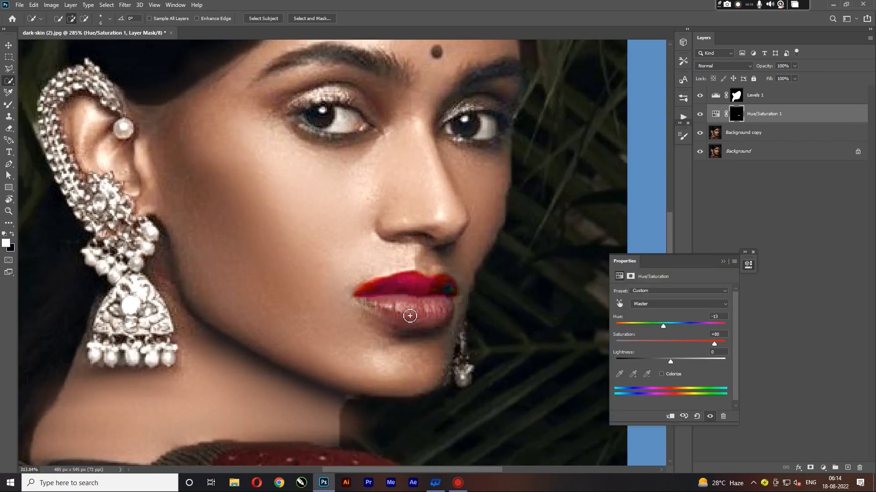
scroll(396, 307, "up", 4)
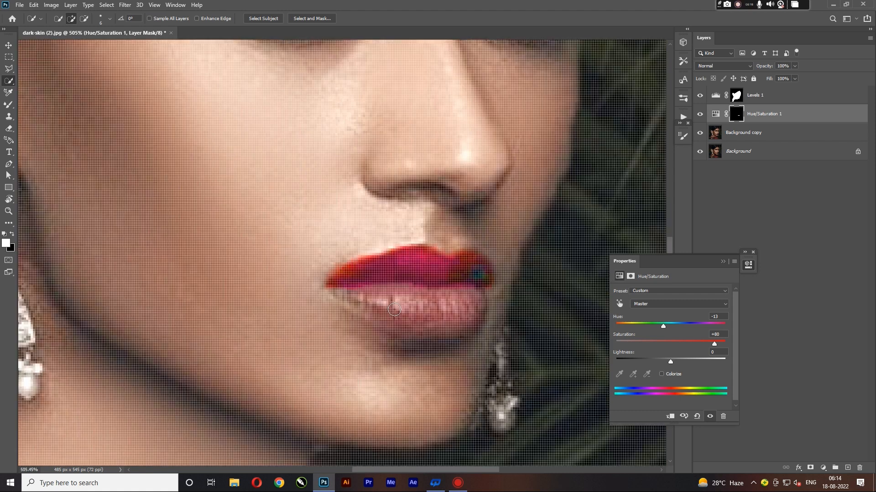
scroll(387, 310, "down", 5)
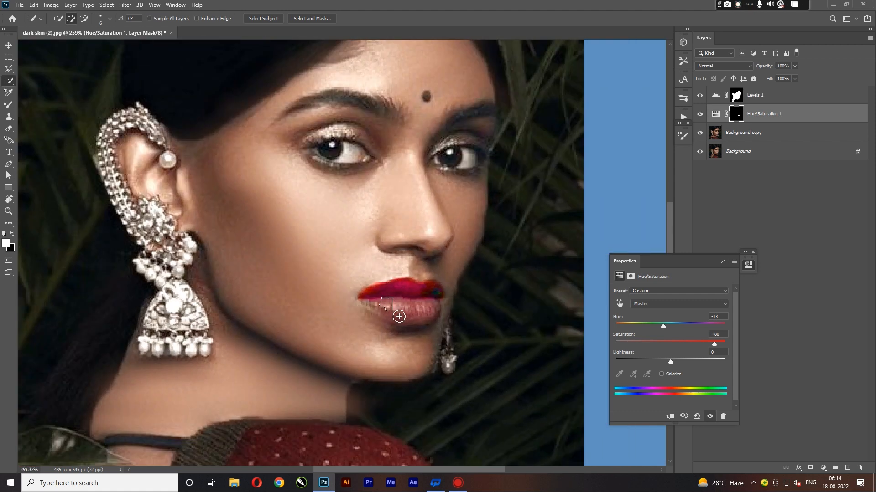
mouse_move(399, 316)
left_mouse_down()
mouse_move(438, 310)
mouse_move(378, 310)
left_mouse_up()
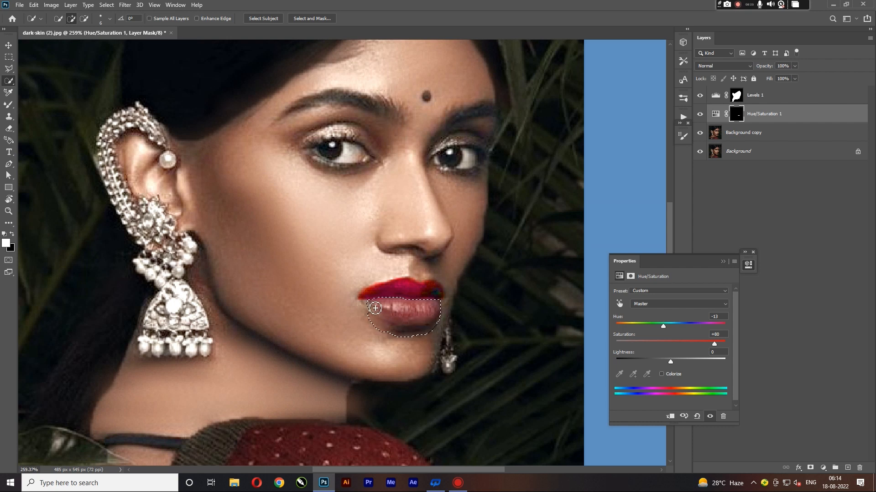
scroll(376, 316, "up", 4)
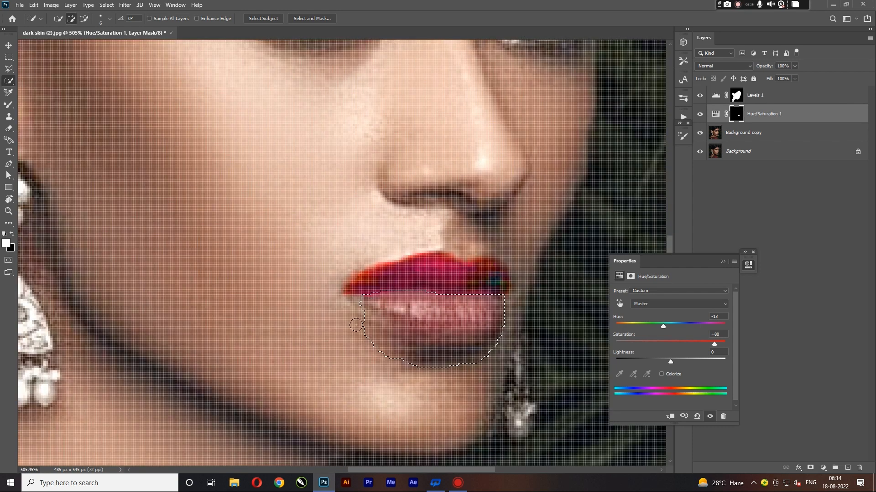
Step: Trim the lower-lip selection away from the shadow below the lip and extend it to the near corner of the mouth
left_click_drag(420, 352, 483, 355)
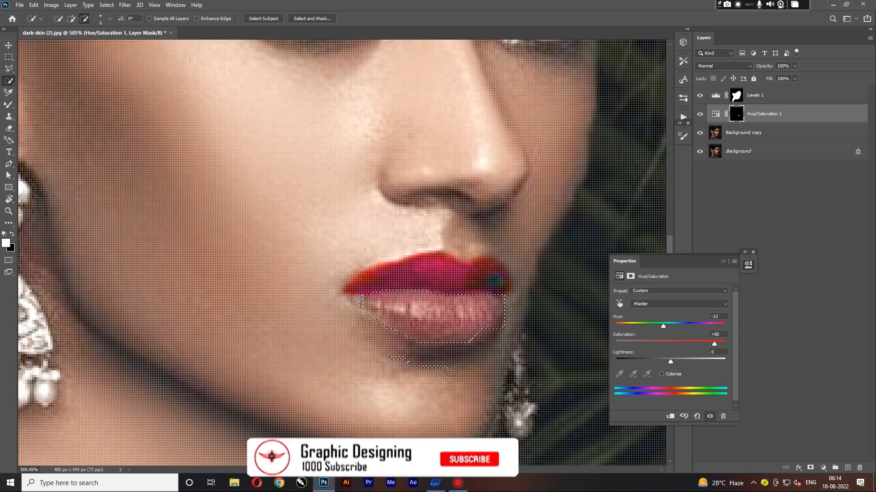
left_click(482, 334)
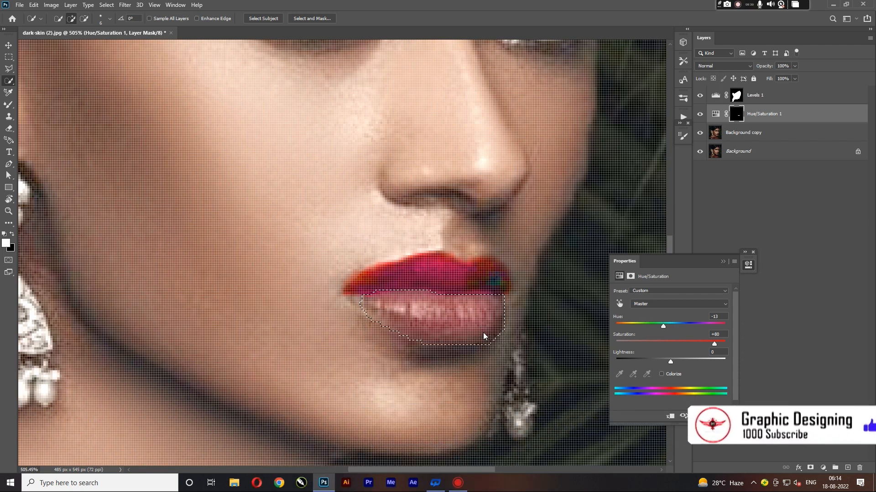
left_click(359, 299)
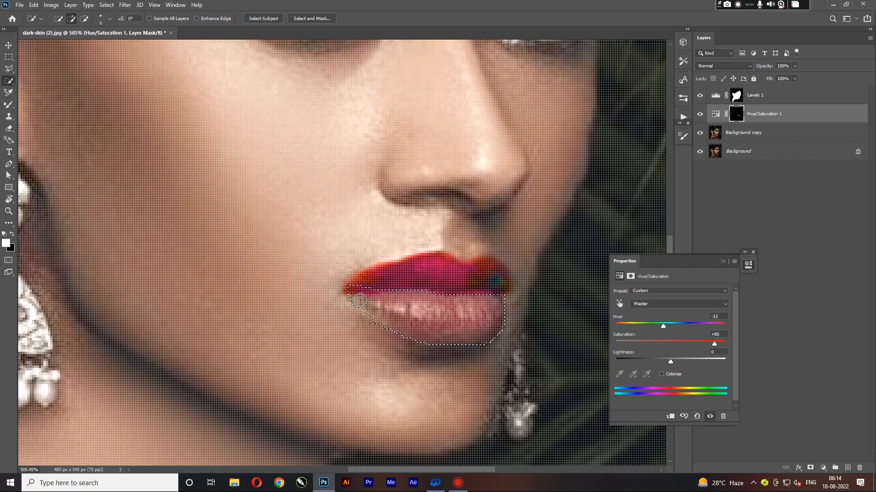
left_click(367, 287, "alt")
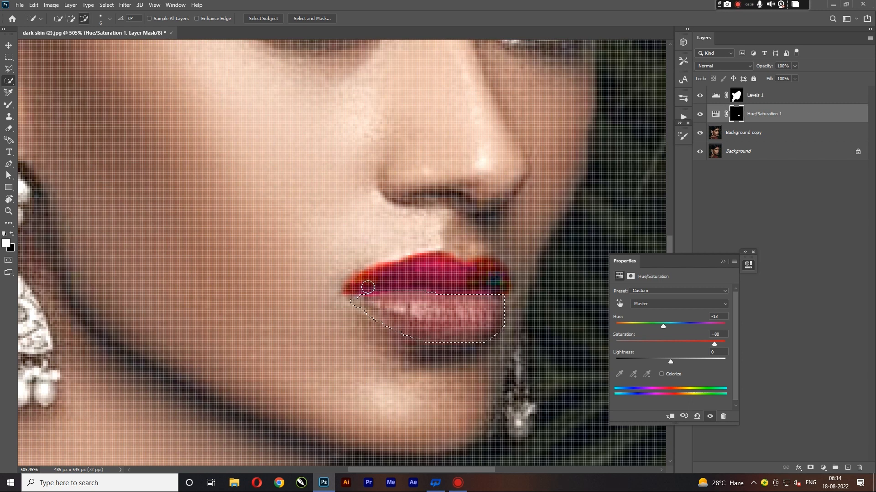
Step: Refine the lower-lip selection at the near mouth corner with a 3 px Quick Selection brush, excluding the upper lip
scroll(368, 287, "up", 5)
key("p")
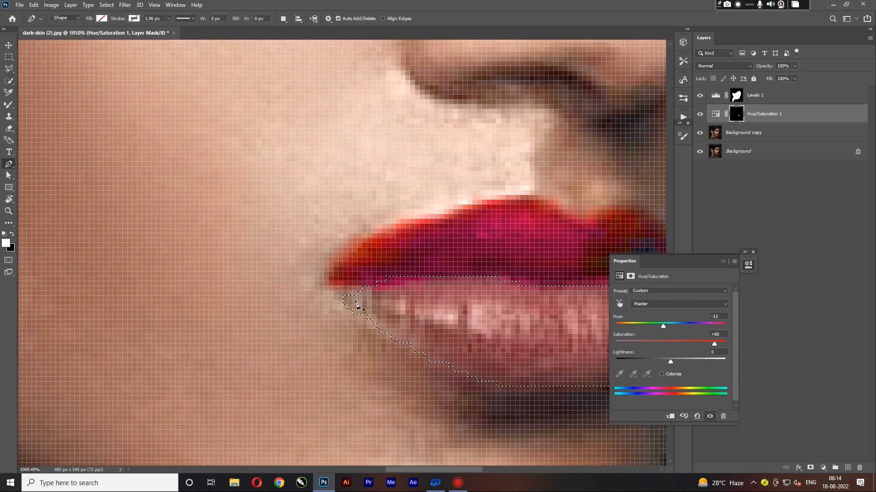
left_click(8, 80)
key("bracketleft")
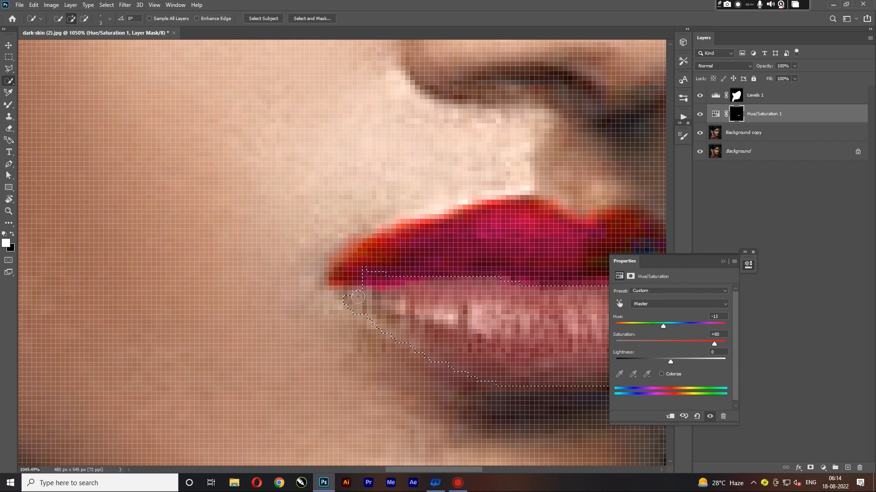
left_click(344, 293)
left_click(342, 291)
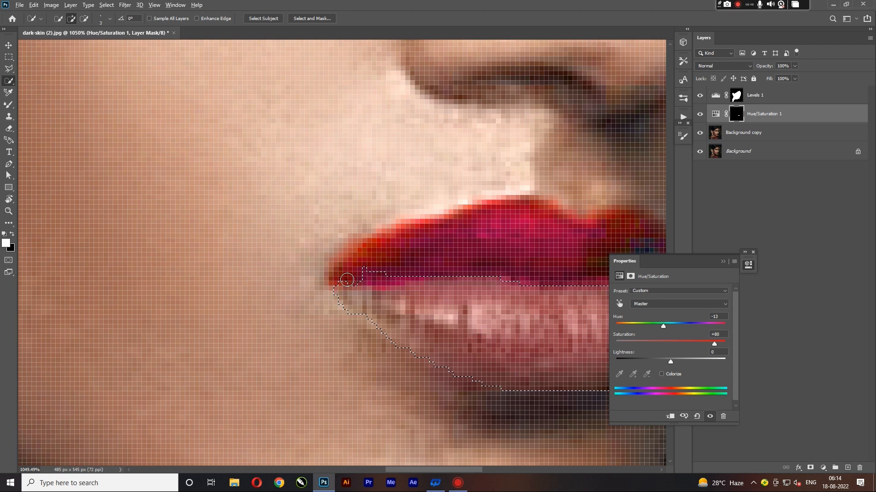
left_click(354, 279, "alt")
left_click(358, 294)
scroll(315, 302, "down", 5)
scroll(319, 297, "up", 6)
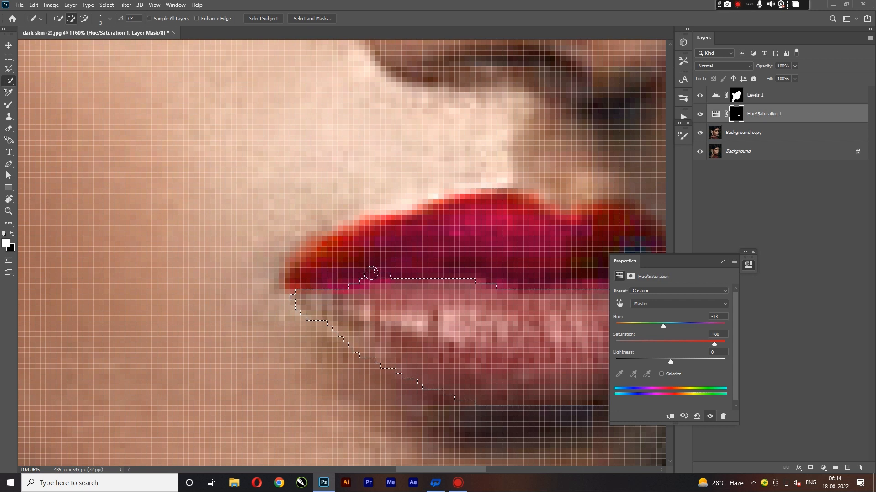
Step: Subtract the upper-lip overlap from the lower-lip selection along the line where the lips meet
left_click(368, 272, "alt")
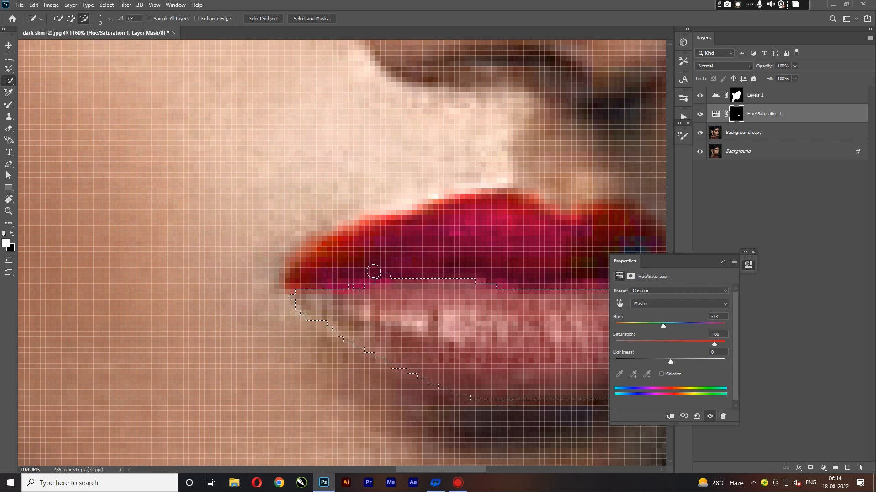
left_click_drag(373, 271, 465, 275)
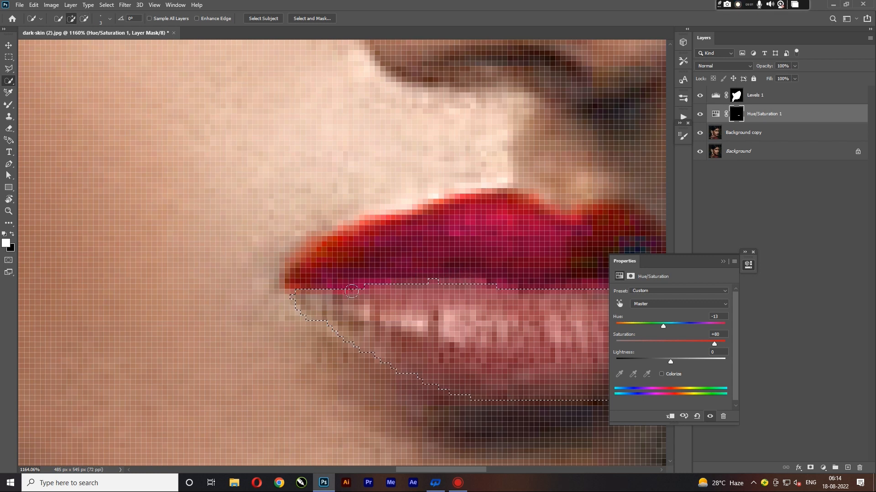
scroll(331, 301, "down", 2)
scroll(528, 303, "up", 1)
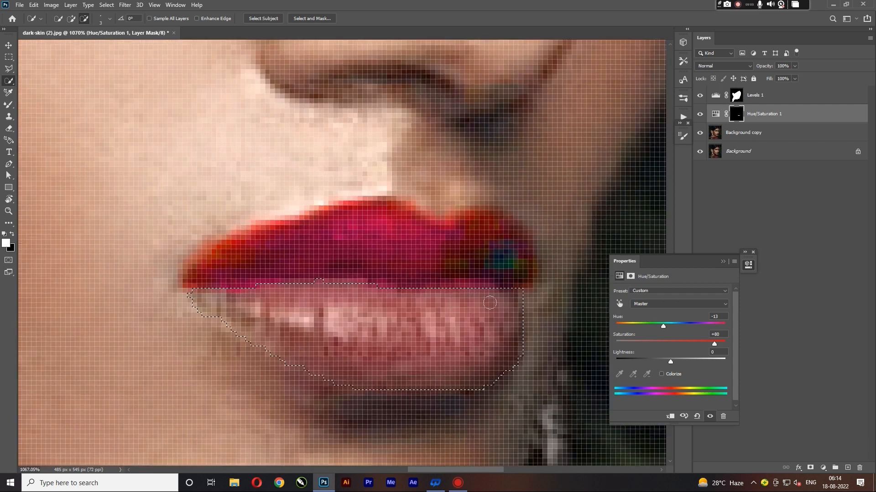
scroll(528, 303, "down", 3)
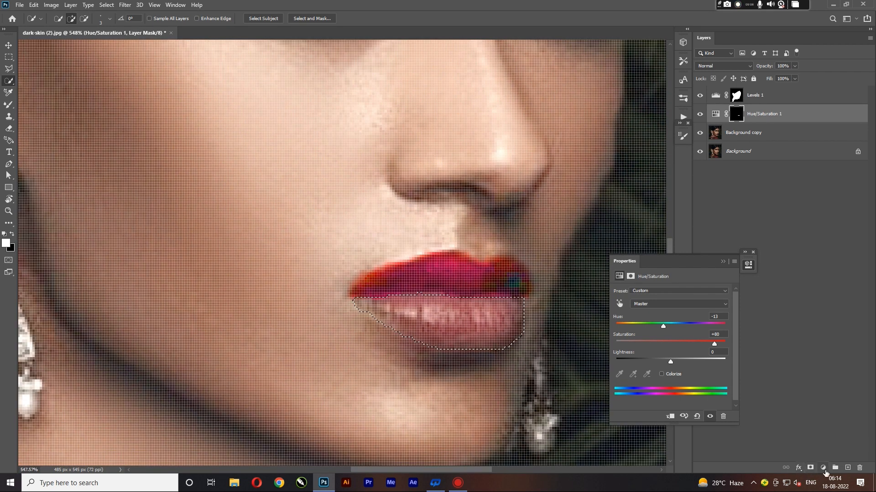
Step: Recolour the selected lower lip with a new Hue/Saturation adjustment layer, setting saturation to +81
left_click(823, 468)
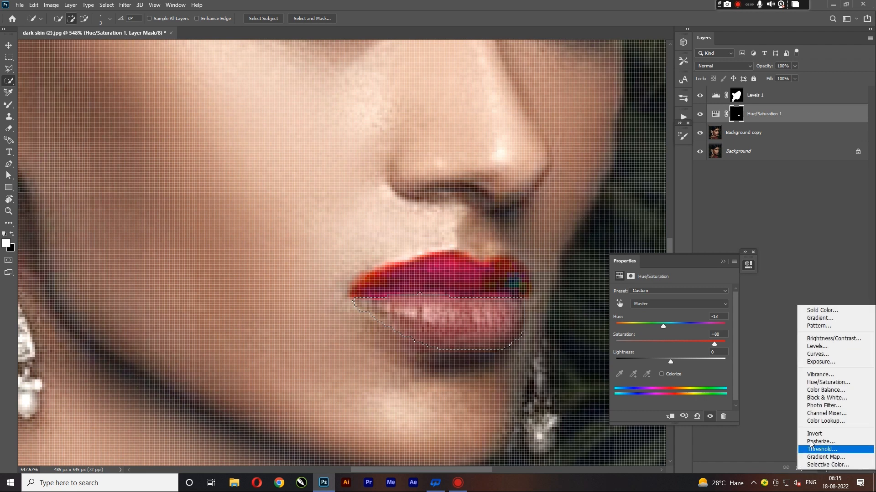
left_click(820, 383)
left_click_drag(670, 344, 715, 347)
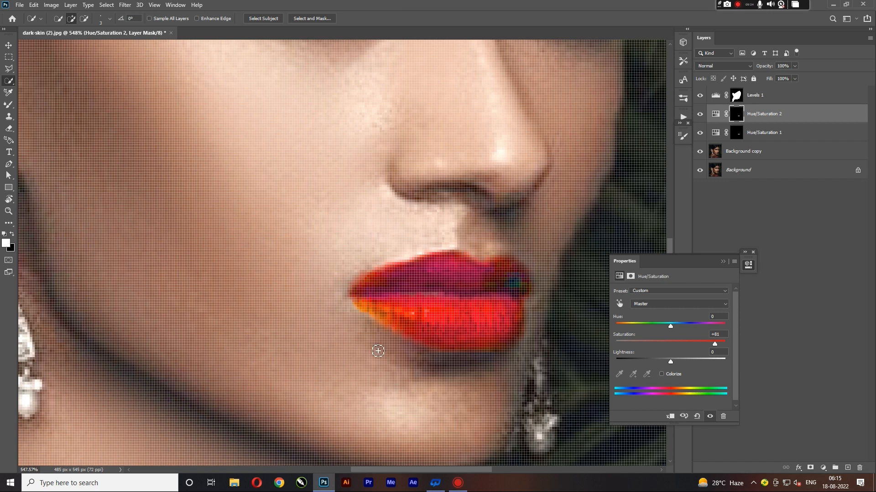
scroll(377, 352, "down", 5)
scroll(440, 313, "up", 4)
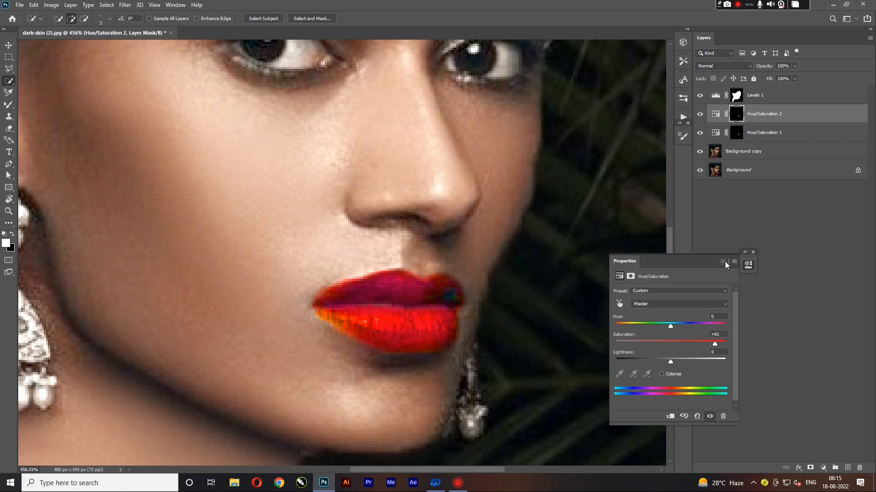
left_click(723, 261)
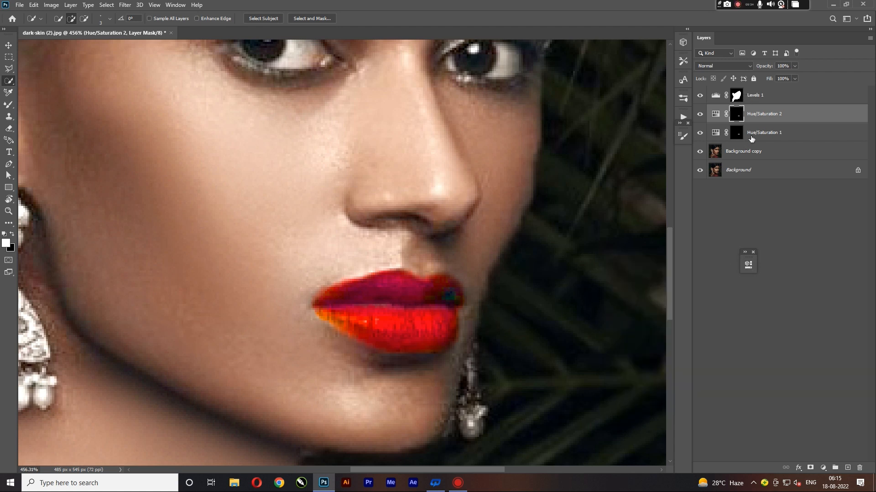
Step: Delete the Hue/Saturation 1 layer and reselect the upper lip on the Background copy with Quick Selection
left_click(751, 136)
key("Delete")
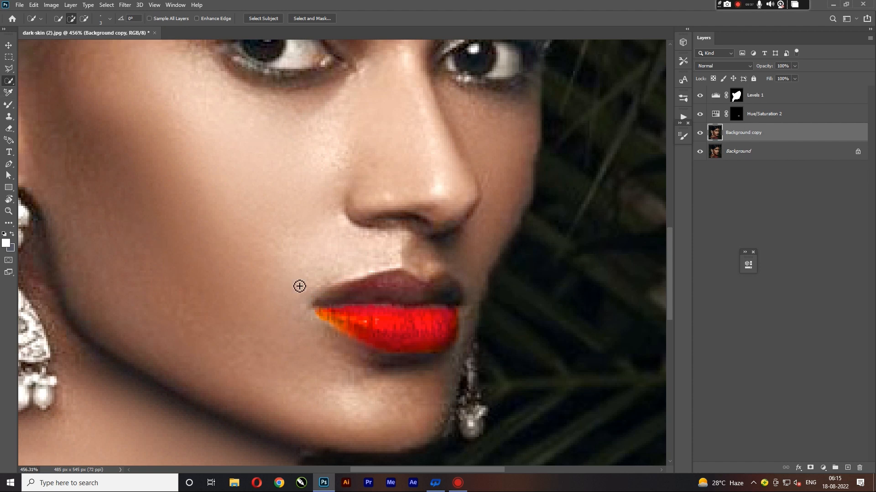
mouse_move(328, 299)
left_mouse_down()
mouse_move(456, 292)
mouse_move(449, 299)
mouse_move(450, 289)
mouse_move(463, 297)
mouse_move(452, 288)
left_mouse_up()
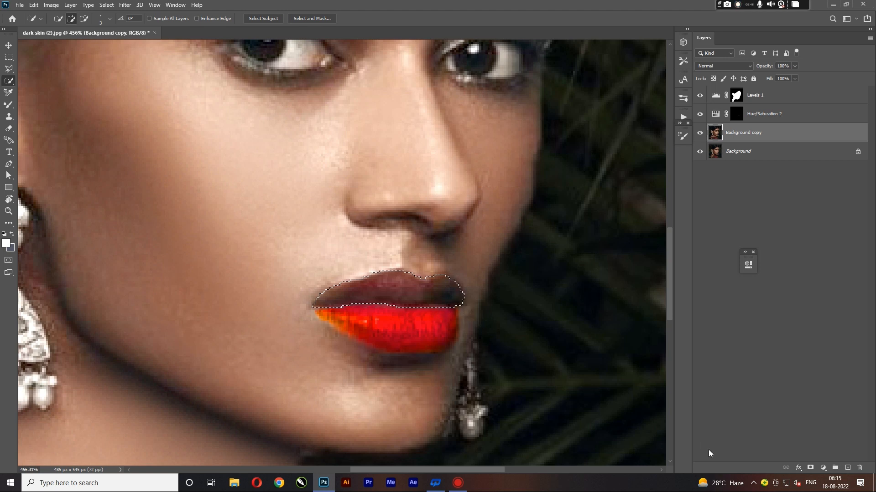
Step: Recolour the selected upper lip with a new Hue/Saturation adjustment layer, setting saturation to +81
left_click(823, 468)
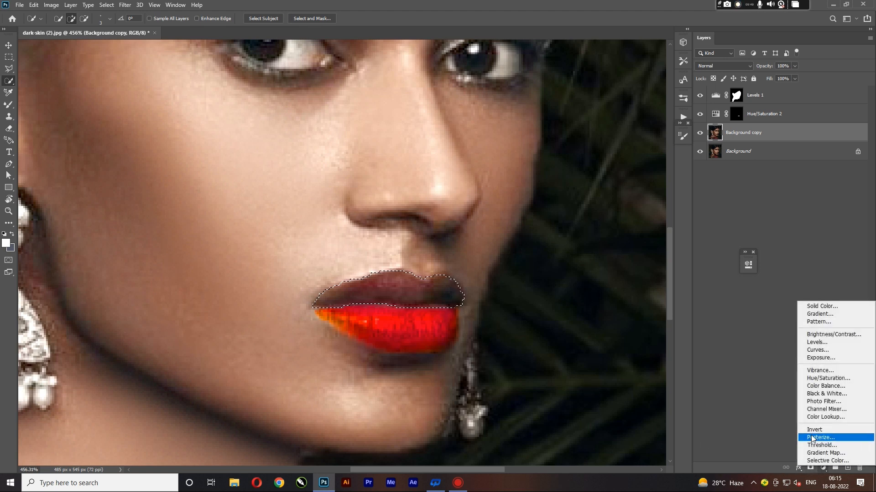
left_click(816, 379)
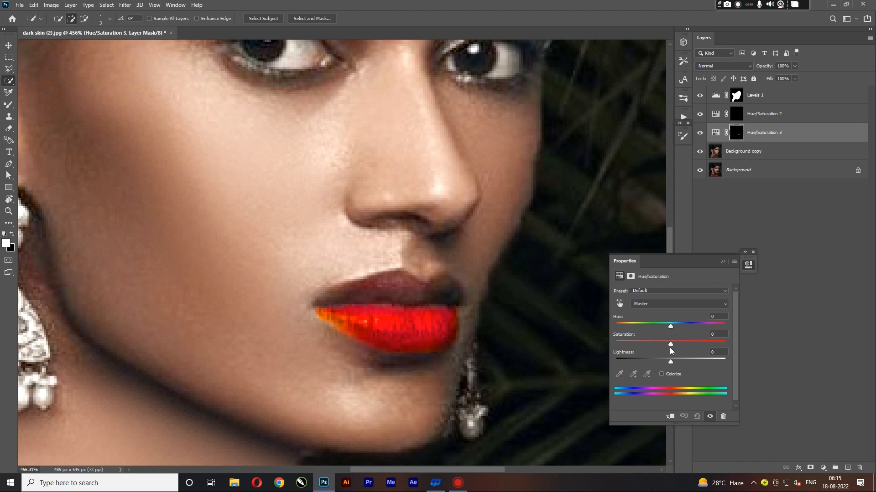
left_click_drag(670, 345, 715, 345)
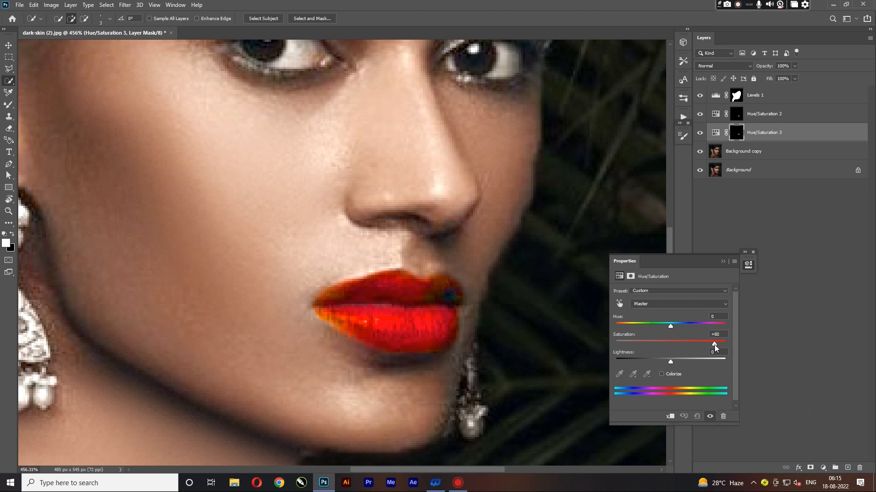
left_click_drag(714, 345, 715, 345)
scroll(415, 334, "down", 5)
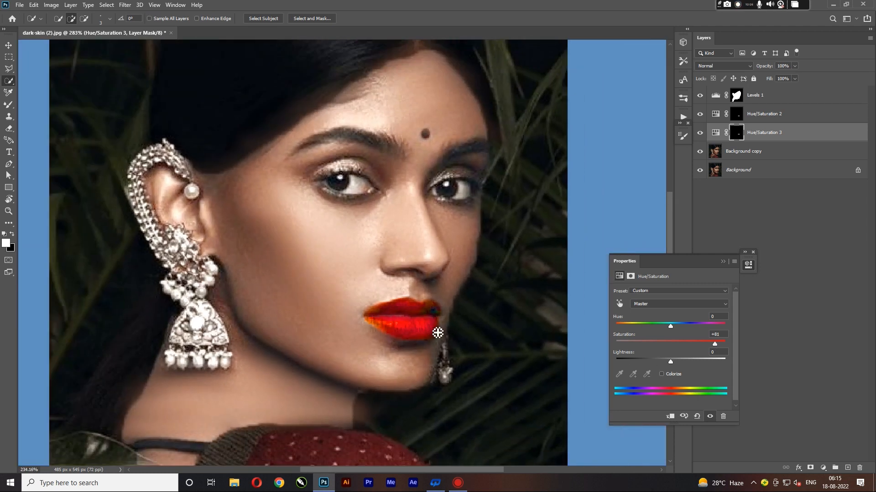
left_click(722, 263)
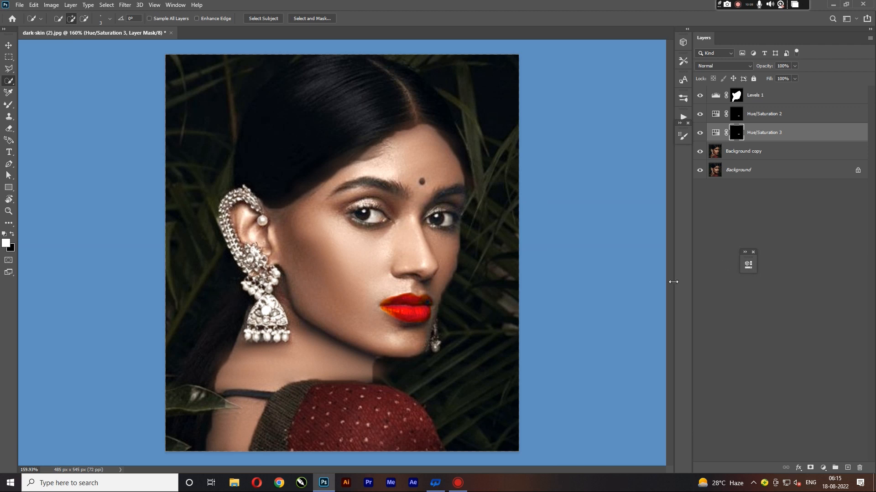
Step: Erase the smudge beside the neck below the chin on the Background copy layer, using a 15 px Eraser at 38% opacity
scroll(231, 357, "down", 3)
scroll(329, 327, "up", 2)
scroll(329, 326, "up", 3)
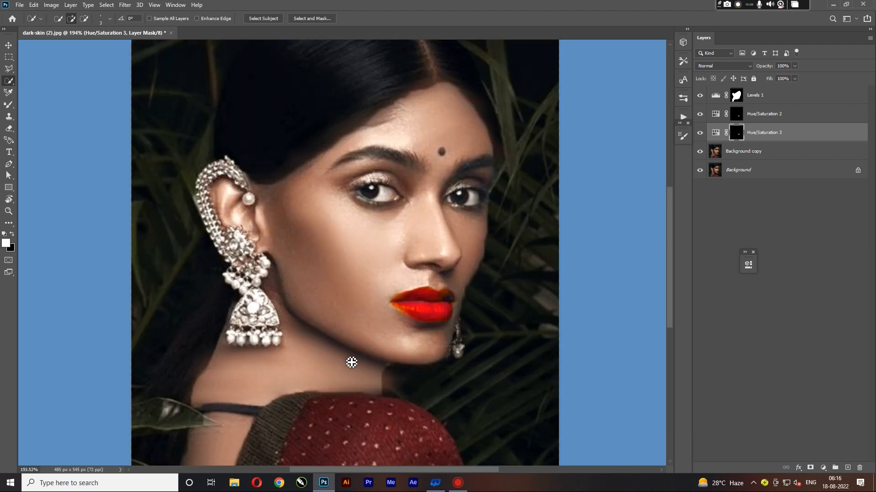
left_click(9, 128)
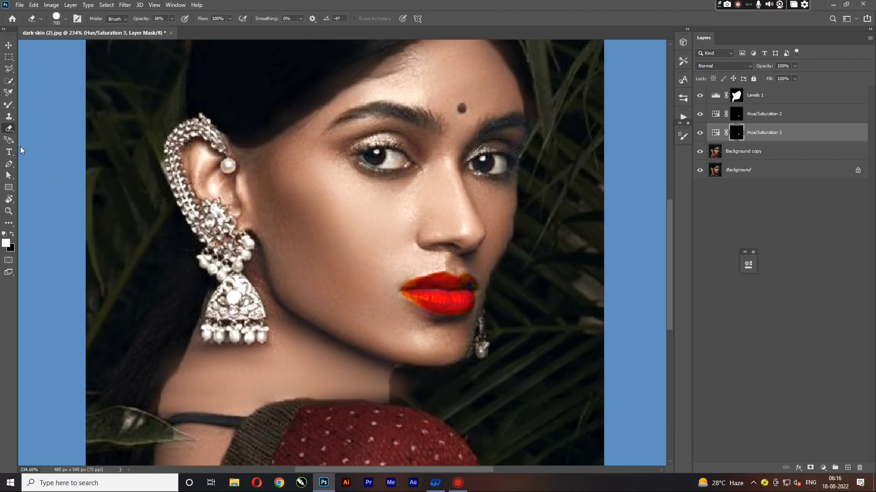
scroll(287, 314, "up", 1)
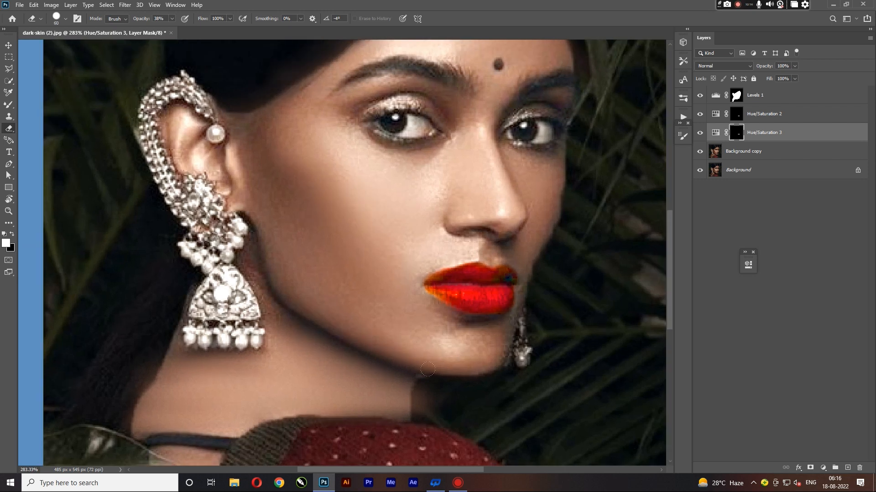
key("bracketleft")
scroll(420, 394, "up", 5)
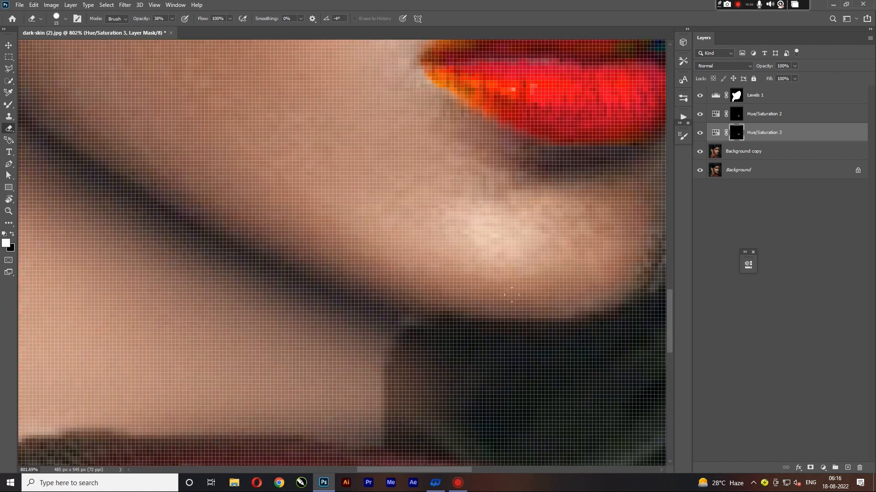
left_click(736, 151)
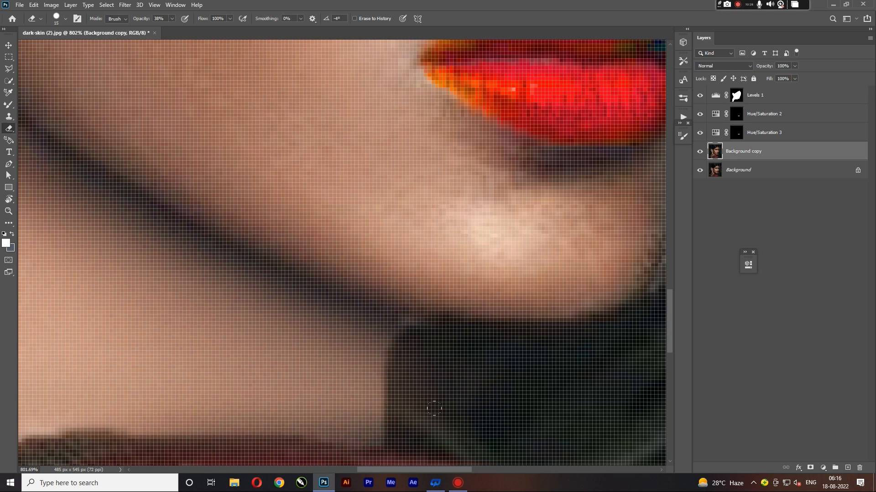
scroll(174, 352, "down", 5)
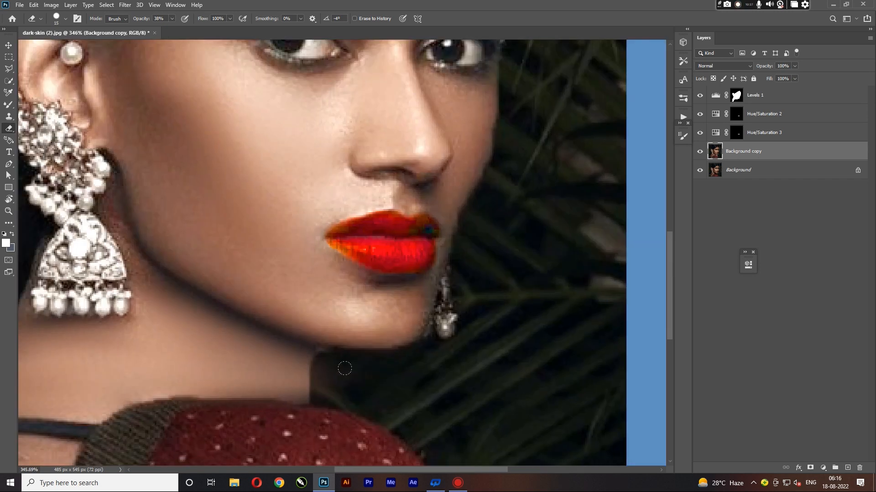
scroll(342, 365, "up", 4)
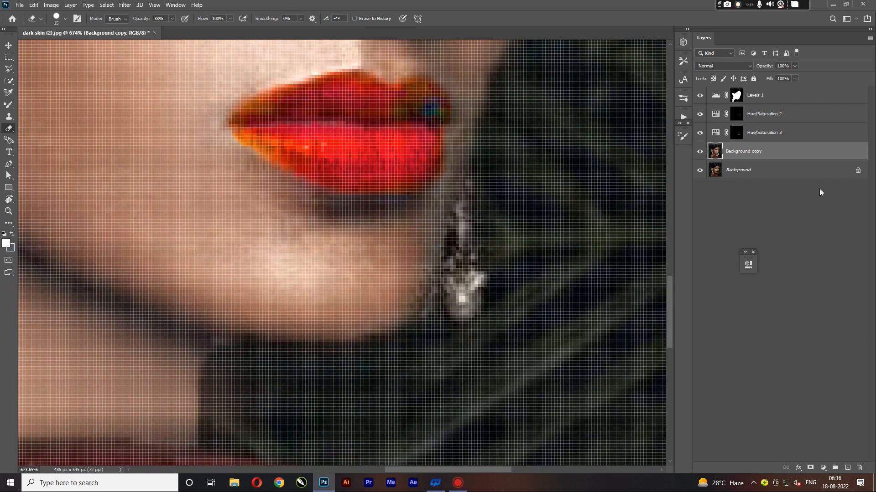
Step: Select the Levels 1 layer mask and examine the far edge of the face from the chin up to the forehead
left_click(750, 97)
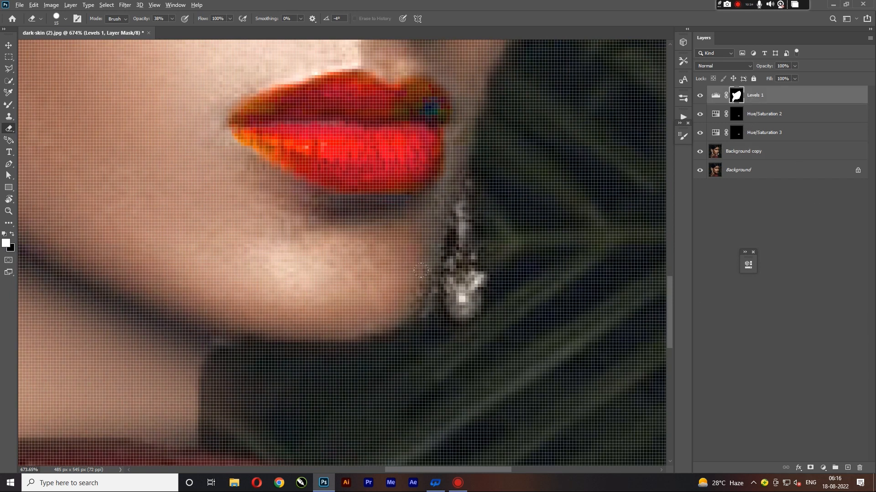
scroll(301, 415, "down", 2)
scroll(300, 415, "up", 2)
scroll(300, 415, "down", 2)
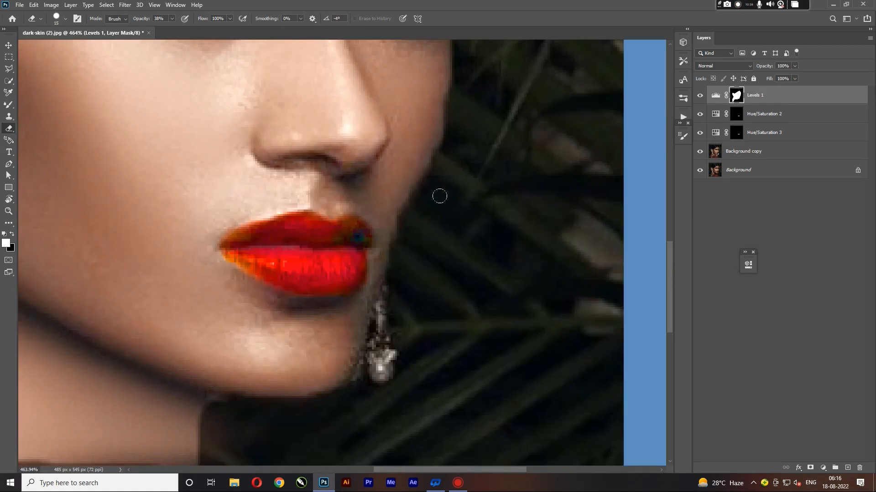
scroll(447, 112, "up", 2)
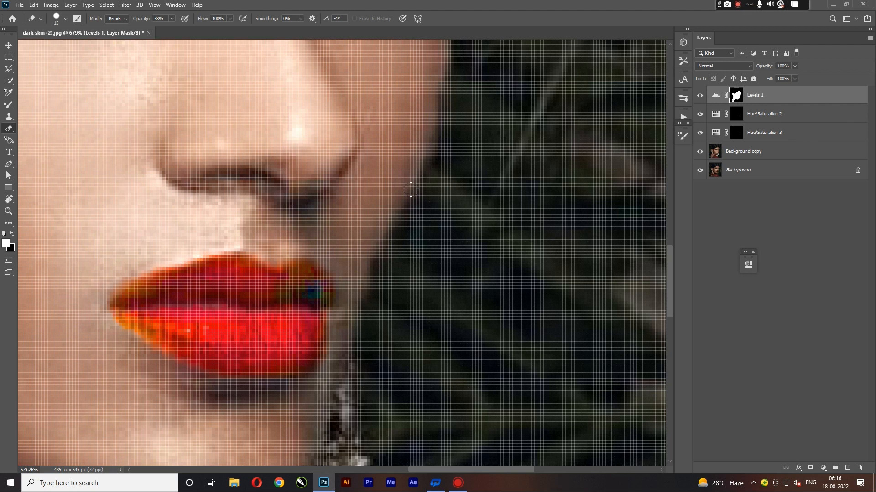
scroll(379, 330, "down", 3)
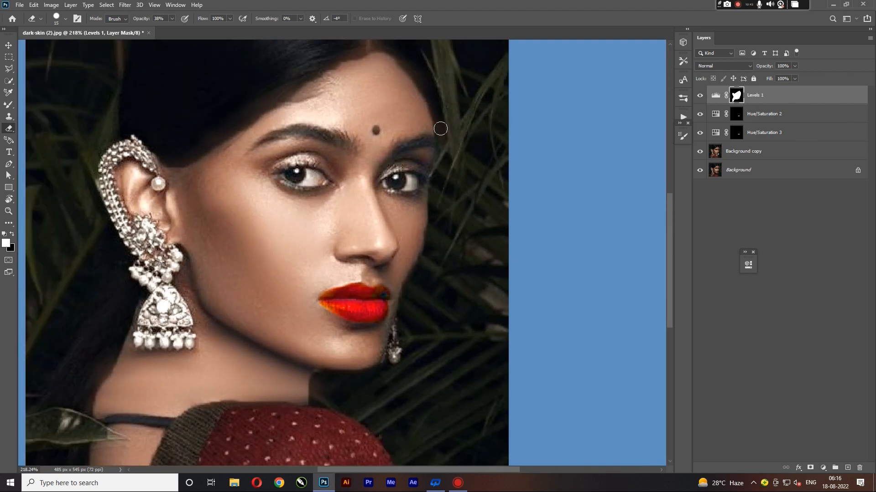
scroll(440, 129, "up", 3)
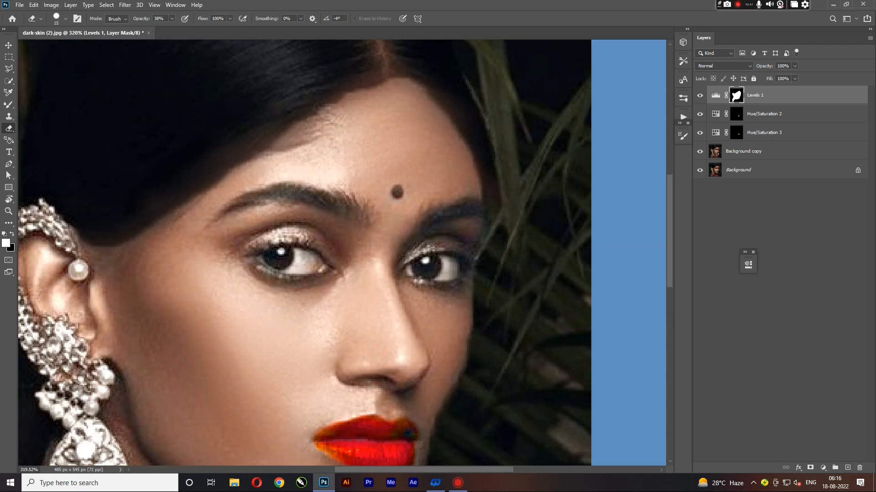
Step: Blend the forehead hairline on the Background copy layer with the Mixer Brush, setting its wetness to 13%
left_click(8, 106)
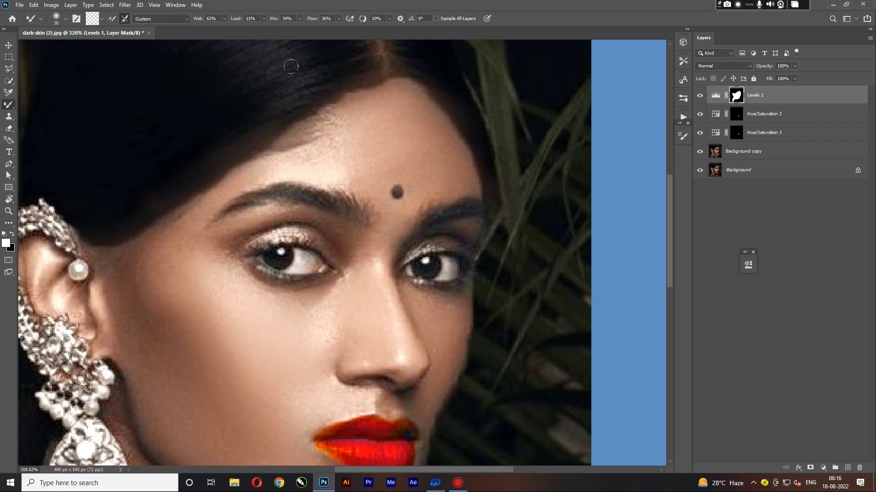
left_click(741, 151)
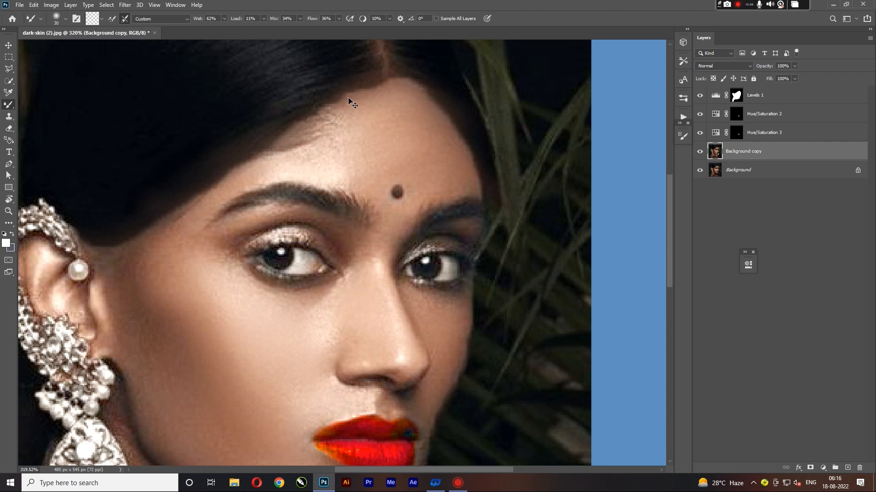
left_click(225, 18)
left_click_drag(221, 29, 206, 30)
left_click_drag(368, 73, 319, 85)
scroll(179, 225, "down", 8)
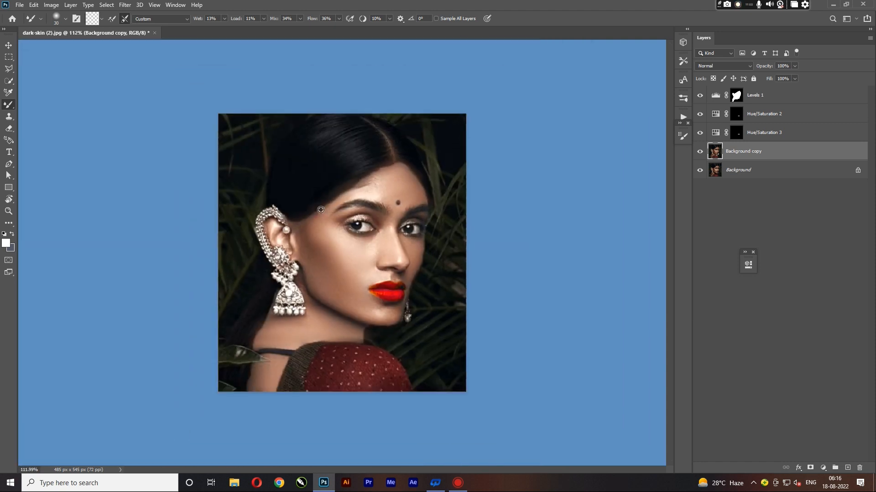
Step: Switch to the Eraser and examine the retouched face, earring and neck edges up close and across the whole portrait
scroll(435, 224, "up", 3)
scroll(252, 396, "up", 4)
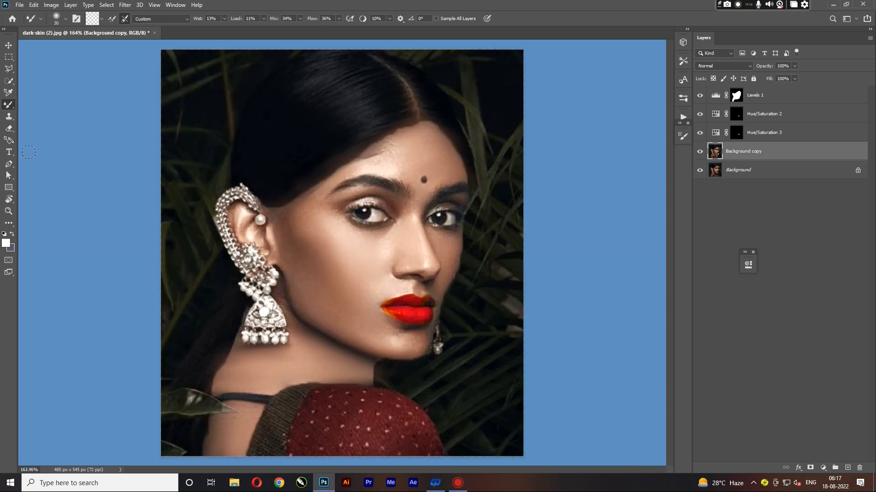
left_click(9, 128)
scroll(165, 374, "up", 3)
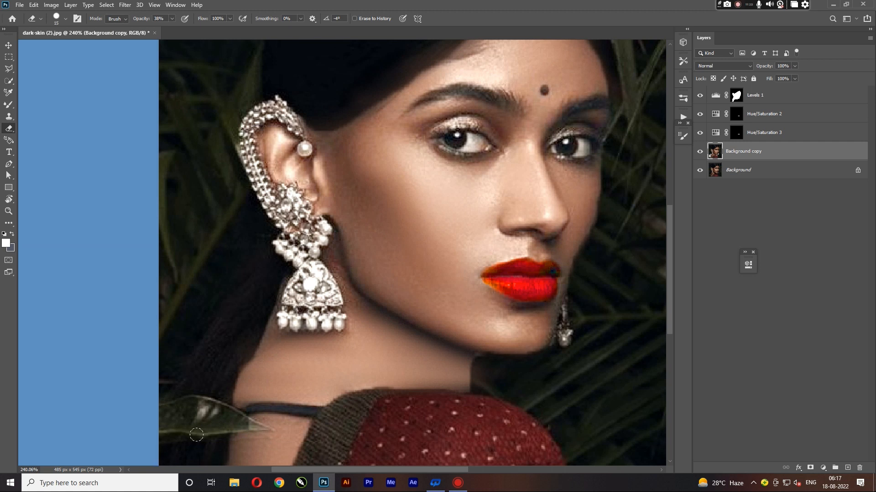
scroll(160, 438, "down", 4)
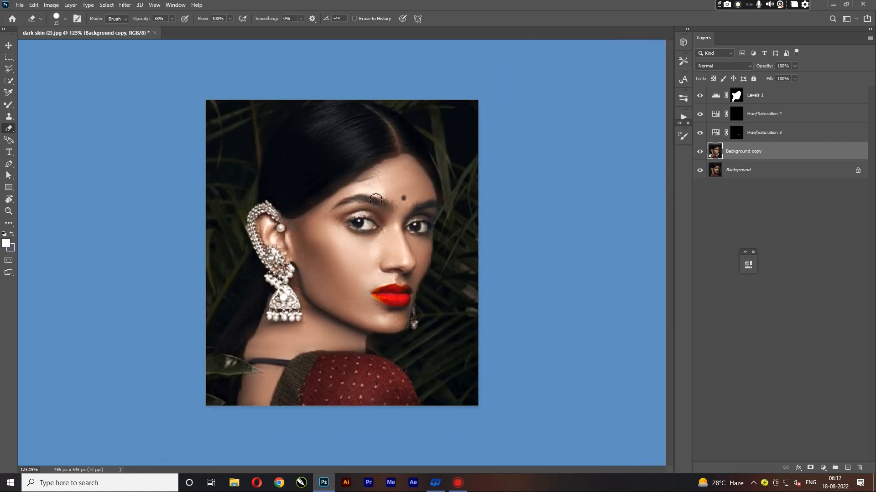
scroll(283, 163, "up", 6)
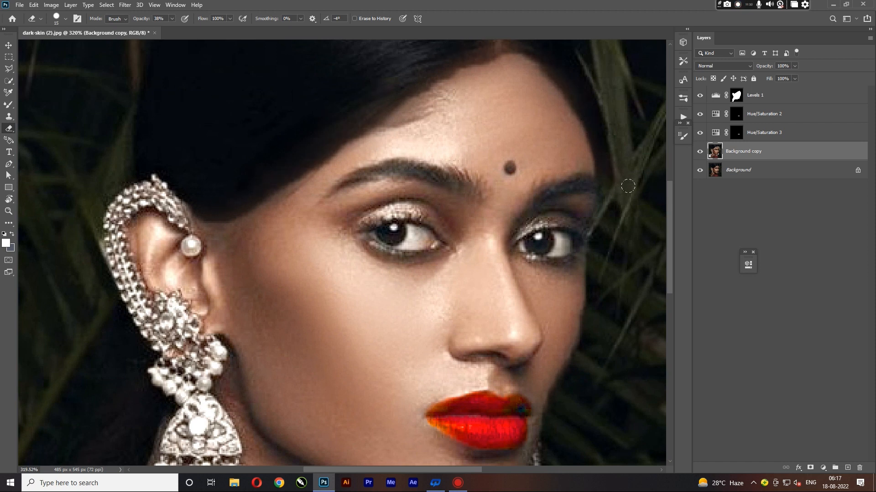
scroll(596, 221, "down", 8)
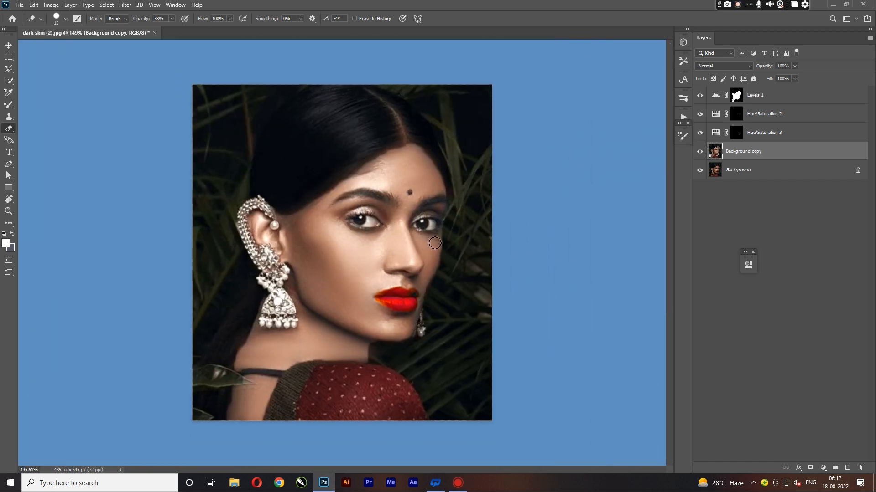